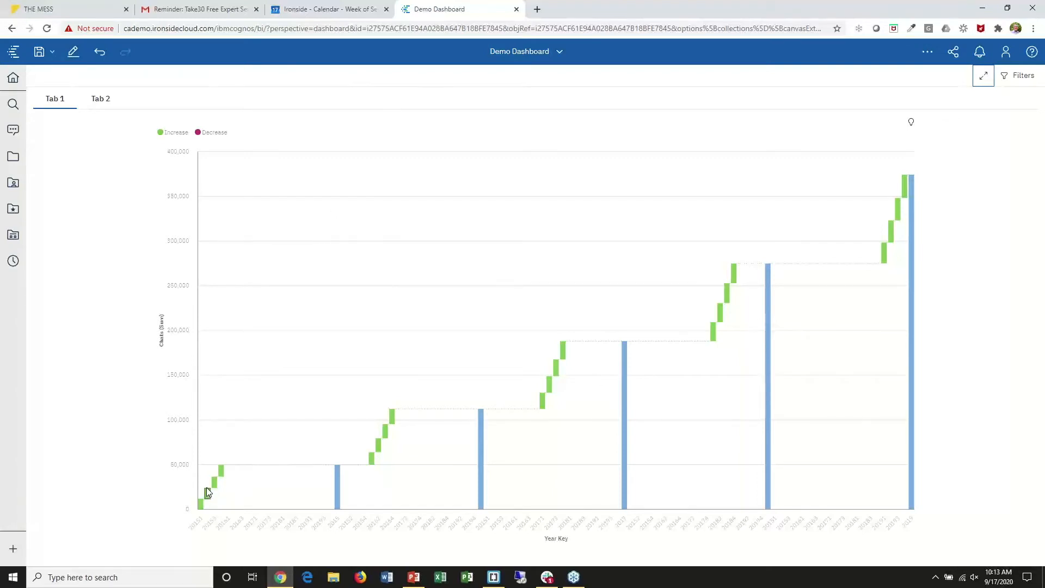
Step: Switch Tab 2 of the dashboard to edit mode and place an empty Waterfall visualization on its canvas
mouse_move(203, 510)
left_click(101, 98)
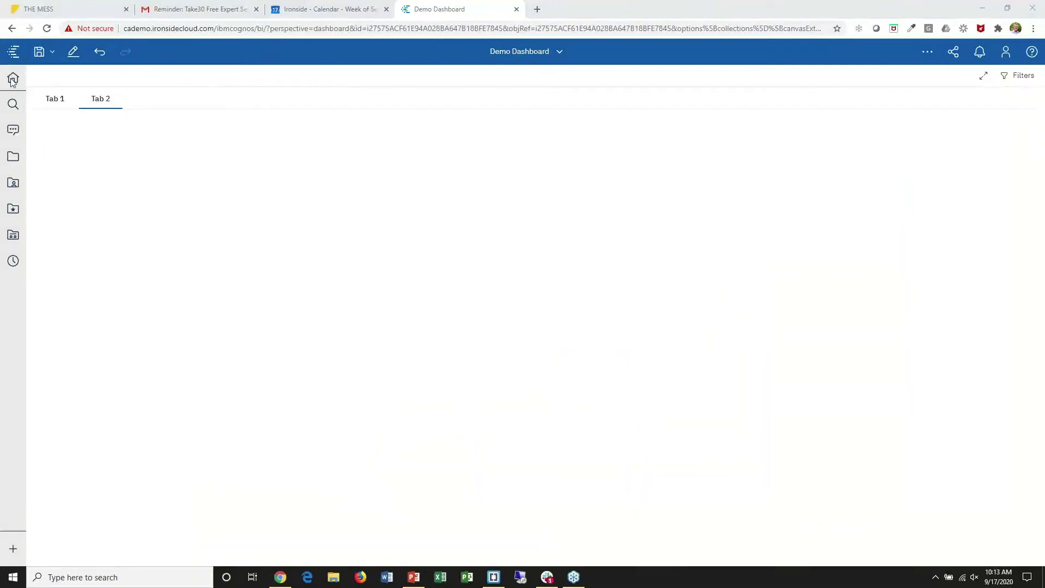
left_click(74, 52)
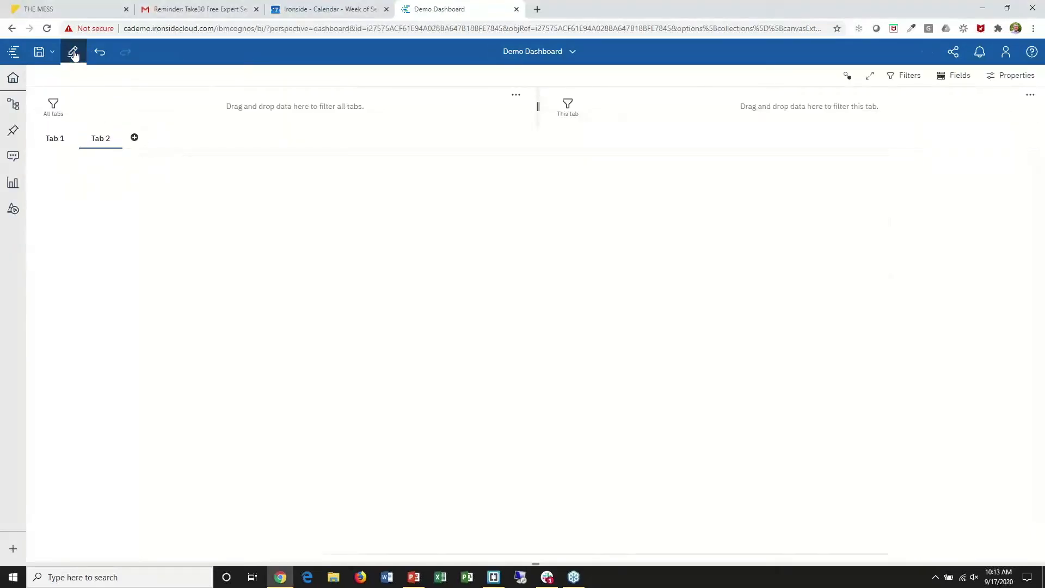
left_click(14, 185)
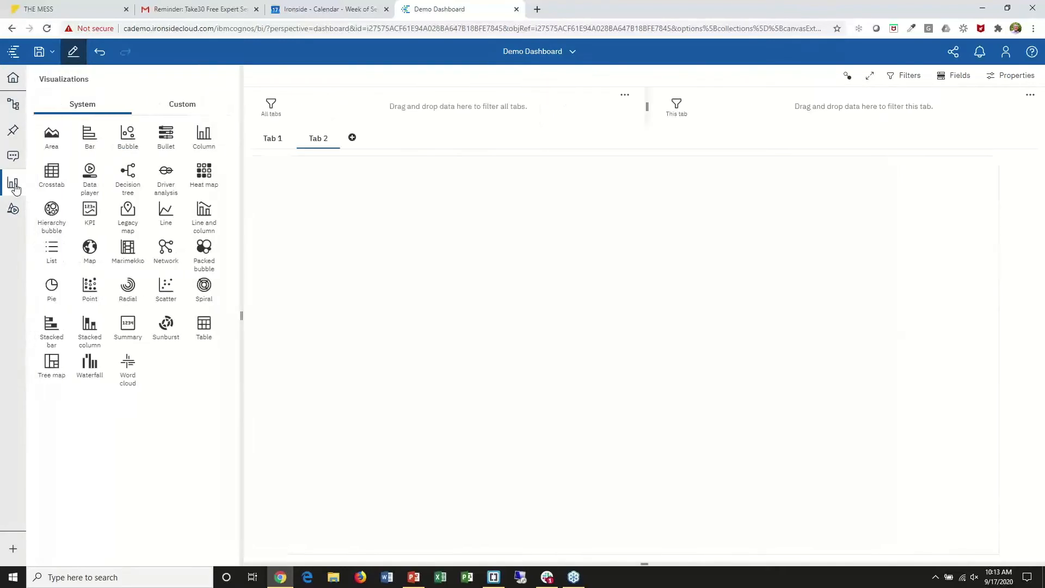
left_click_drag(90, 365, 473, 241)
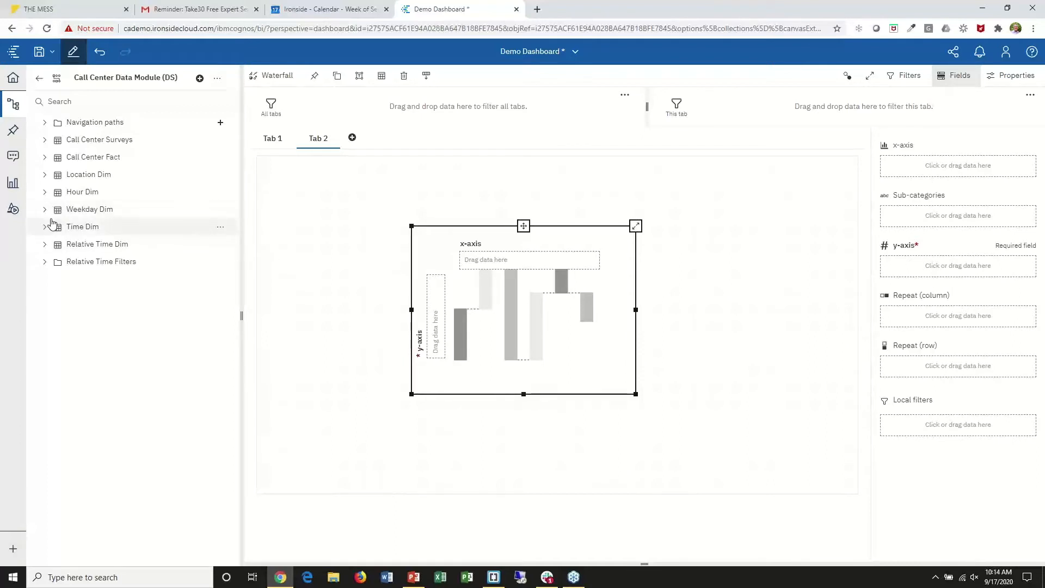
Step: Assign Contacts from Call Center Fact to the waterfall's y-axis and Year Key from Time Dim to its x-axis
left_click(46, 157)
left_click_drag(94, 199, 433, 322)
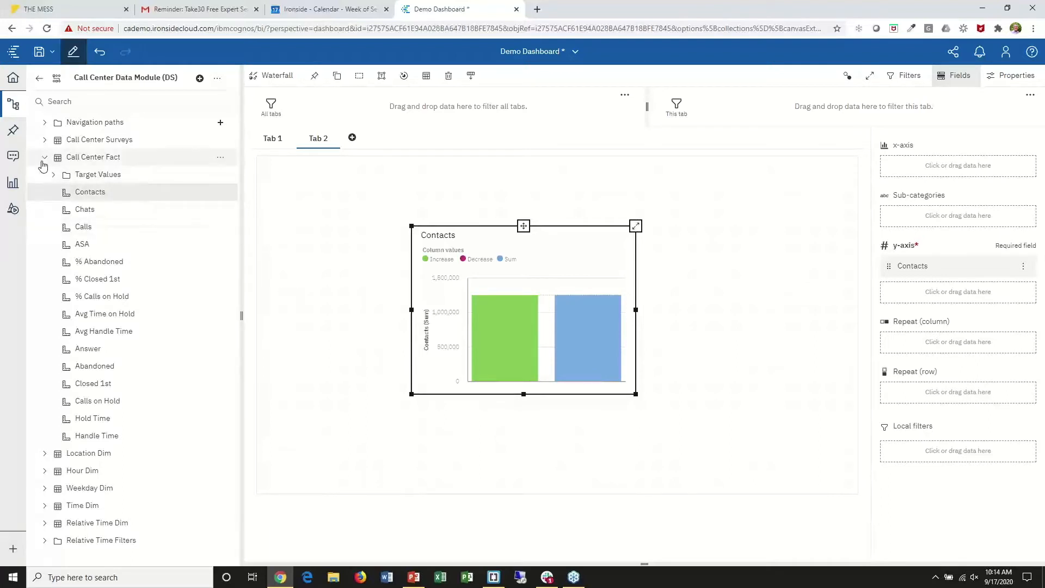
left_click(45, 157)
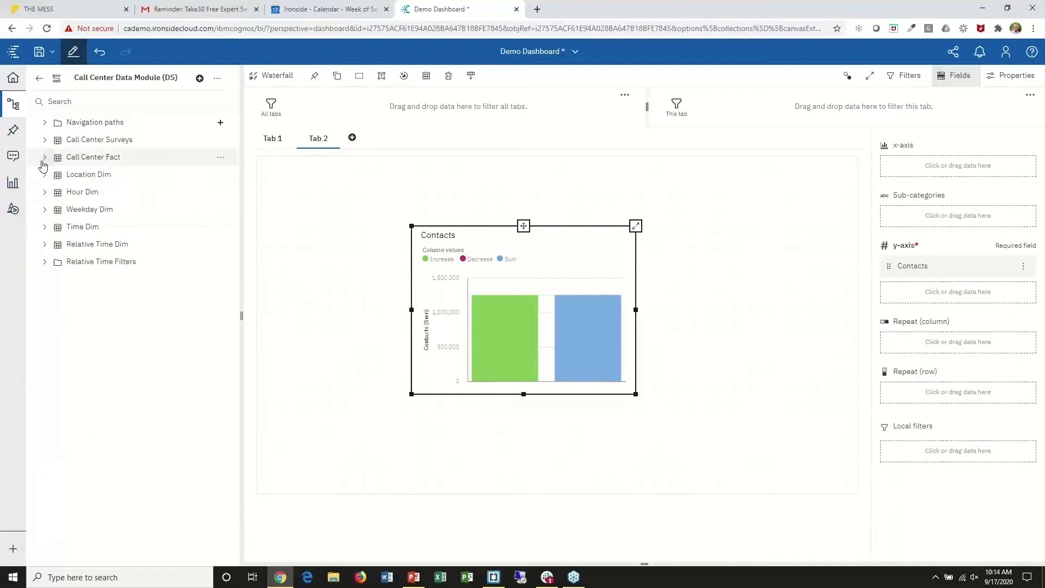
left_click(44, 229)
left_click_drag(99, 282, 475, 270)
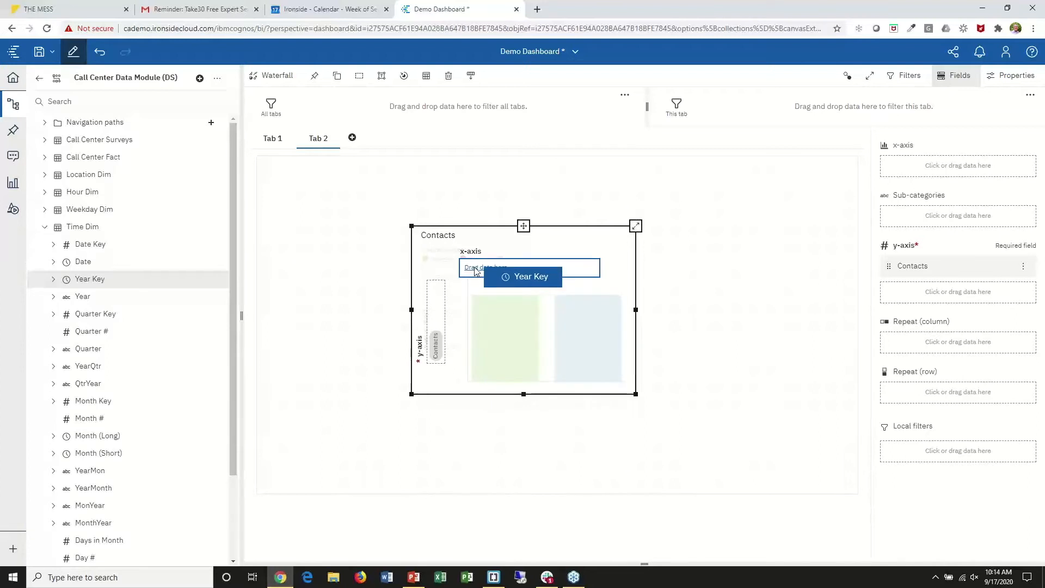
left_click_drag(475, 271, 475, 270)
left_click_drag(475, 271, 475, 271)
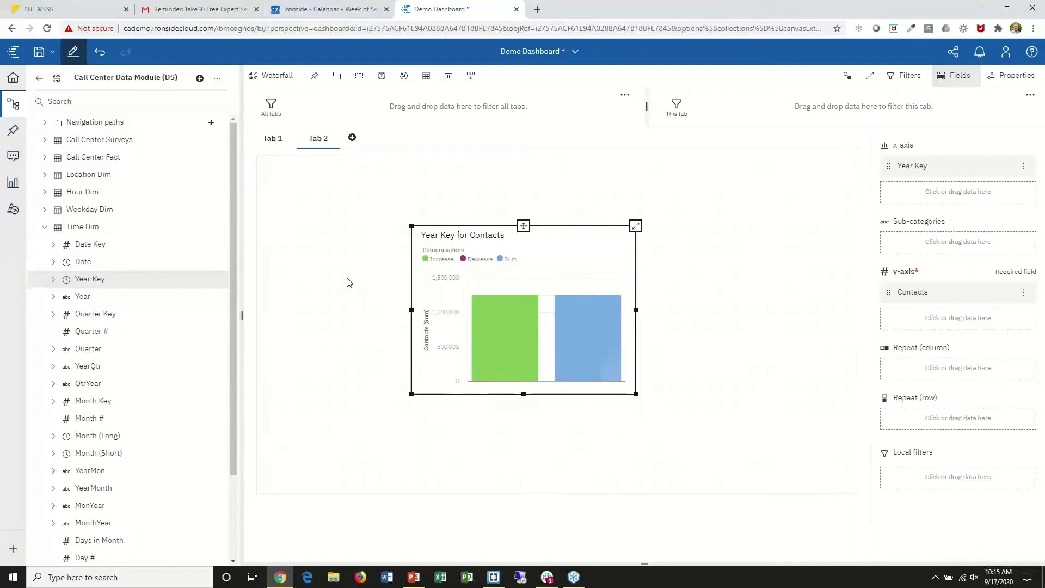
Step: Add the Quarter field from Time Dim as the waterfall chart's sub-category
left_click(924, 244)
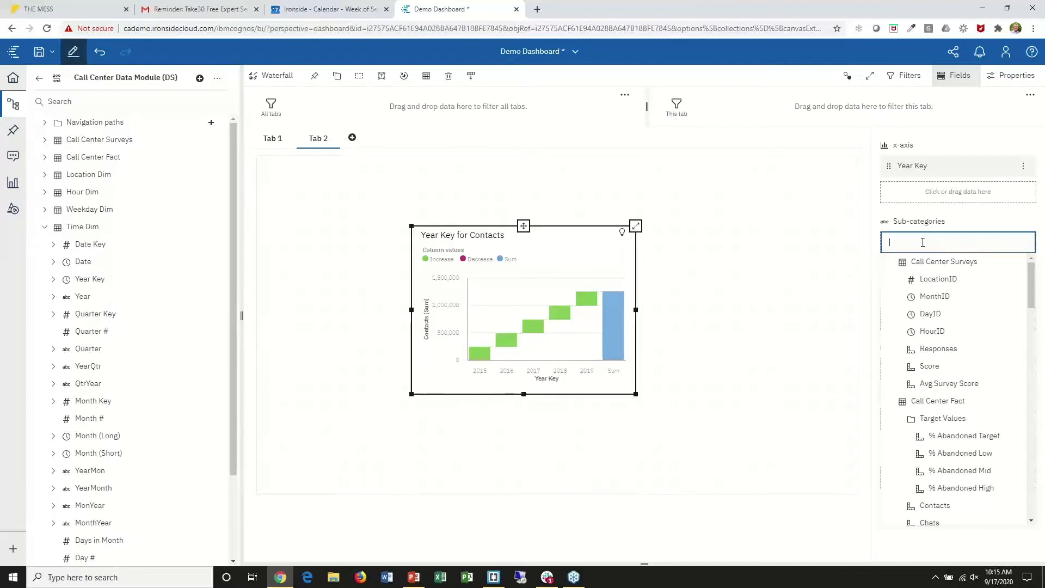
type("q")
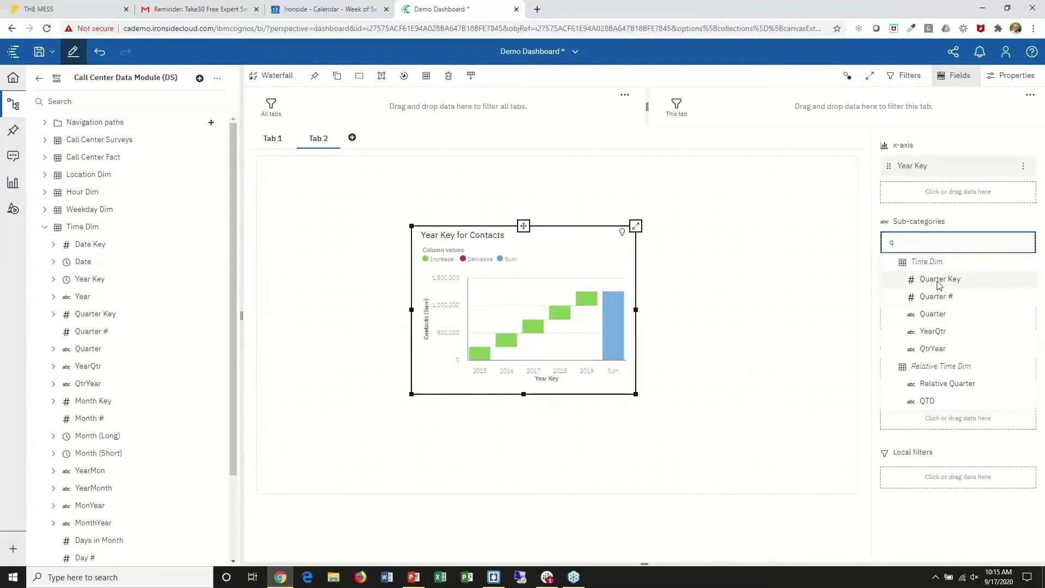
left_click(937, 313)
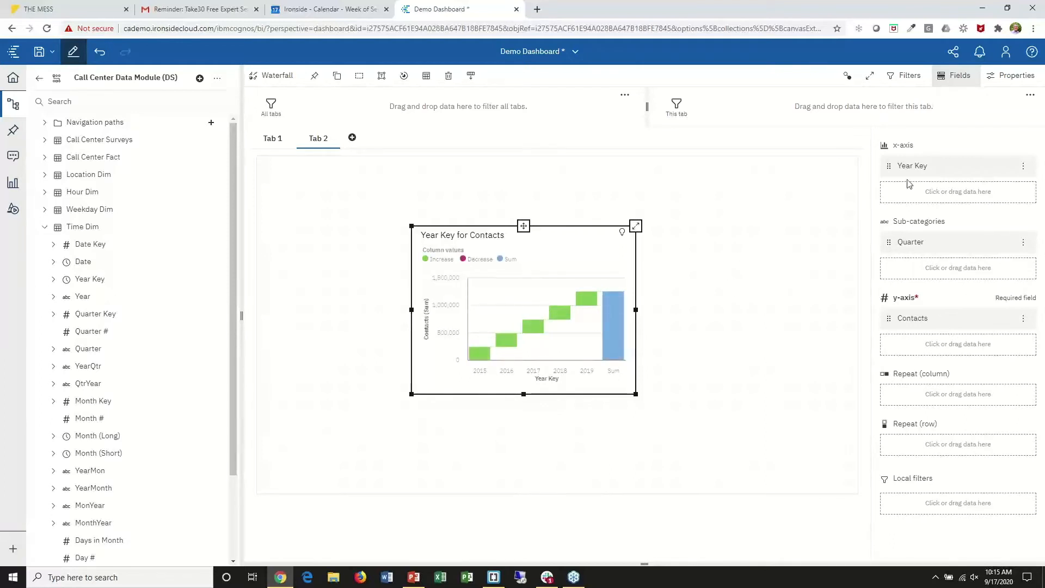
Step: Set the waterfall chart's layout position to X 0 and Y 0
left_click(1014, 78)
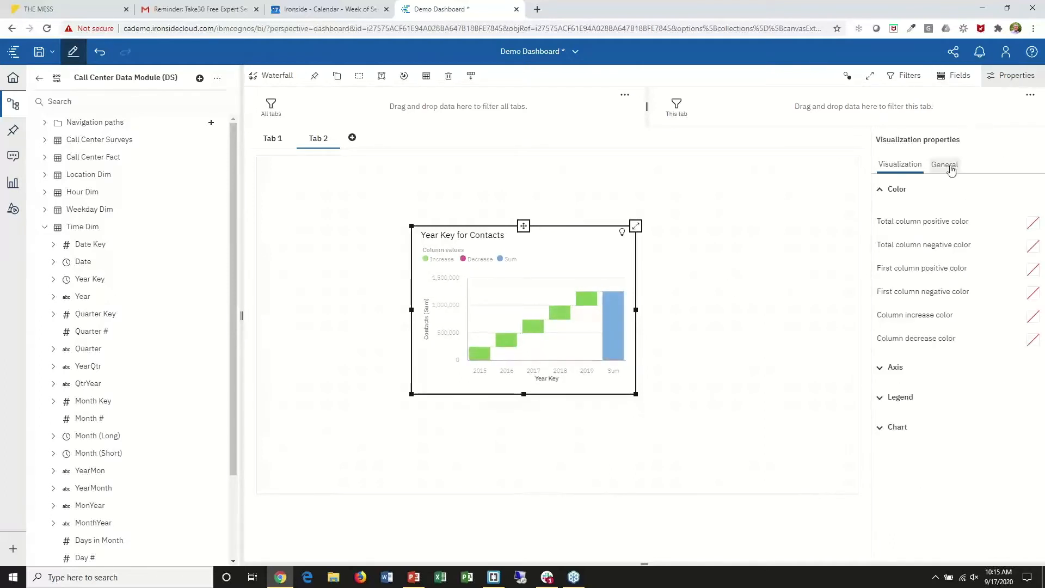
left_click(947, 164)
left_click(924, 332)
left_click(996, 328)
left_click(924, 333)
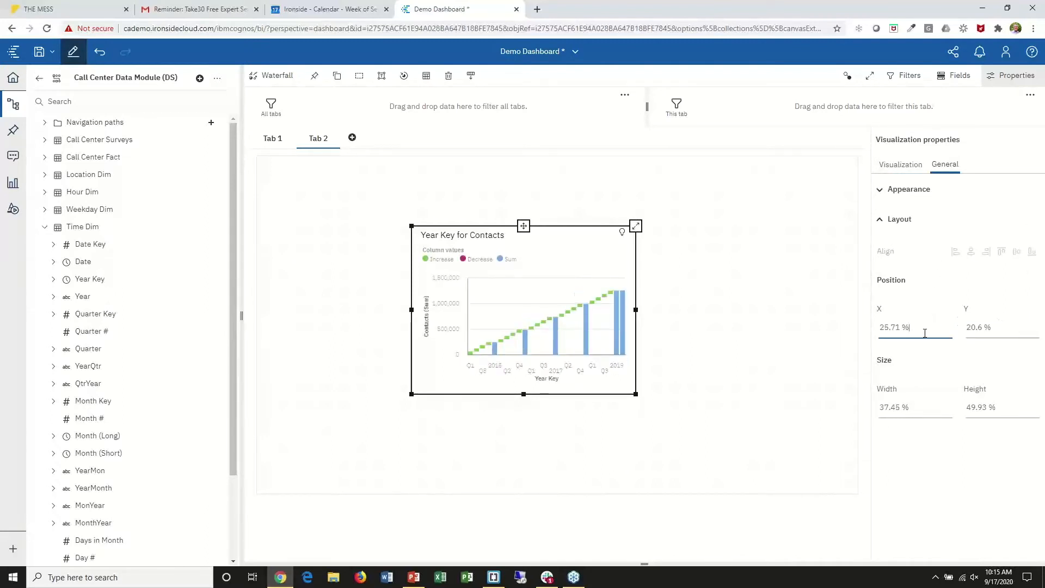
type("0")
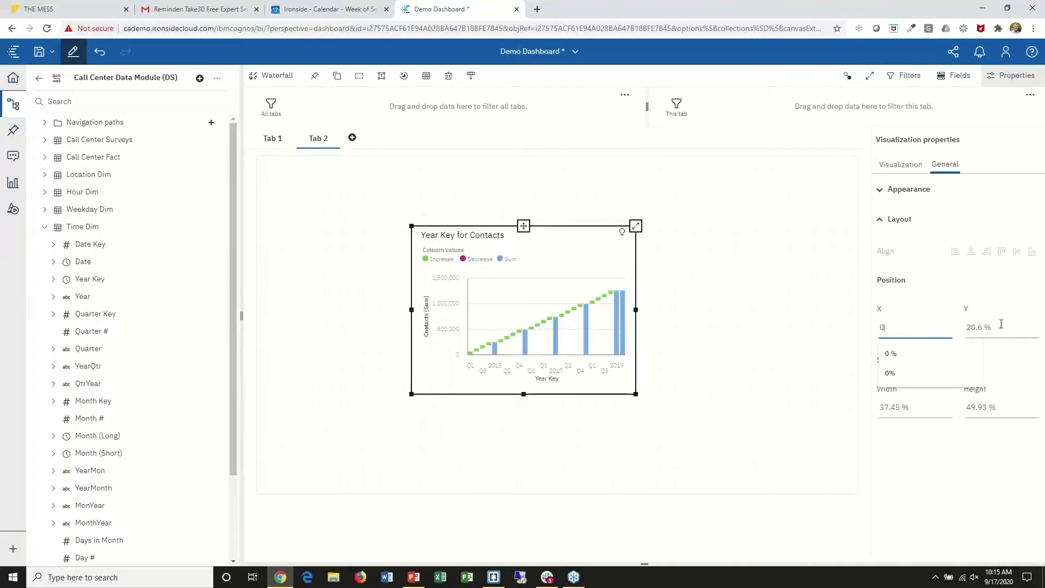
left_click(1001, 325)
triple_click(1001, 325)
type("0")
Step: Enlarge the waterfall chart to about 95% of the canvas width and about 94% of its height
left_click(919, 407)
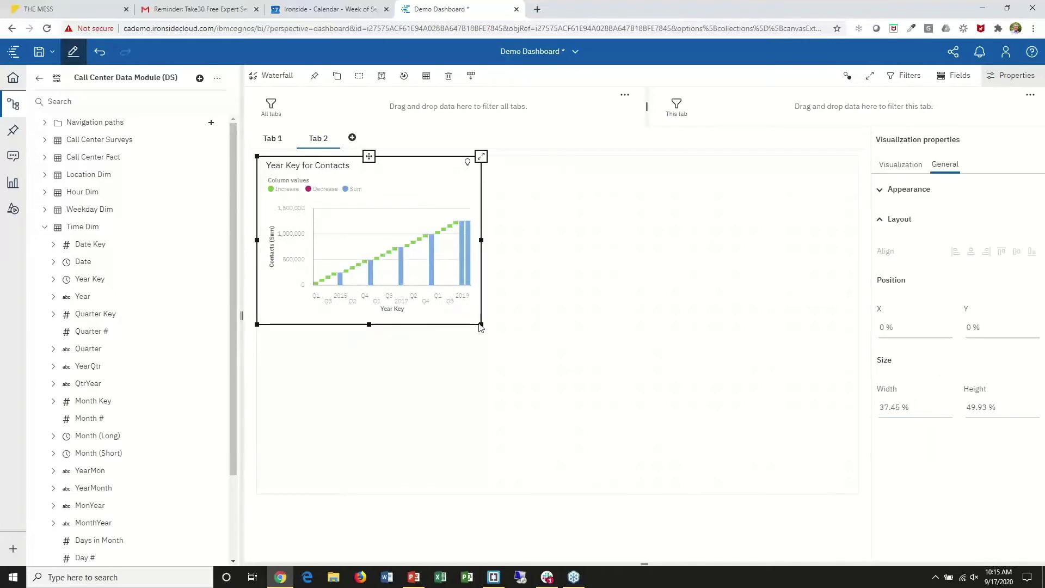
left_click_drag(482, 326, 835, 484)
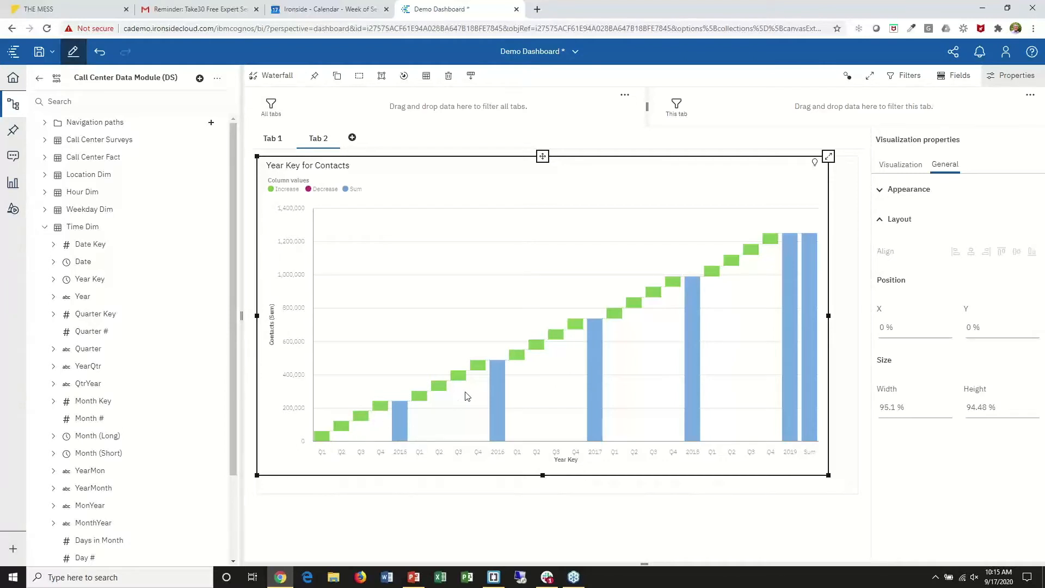
mouse_move(323, 438)
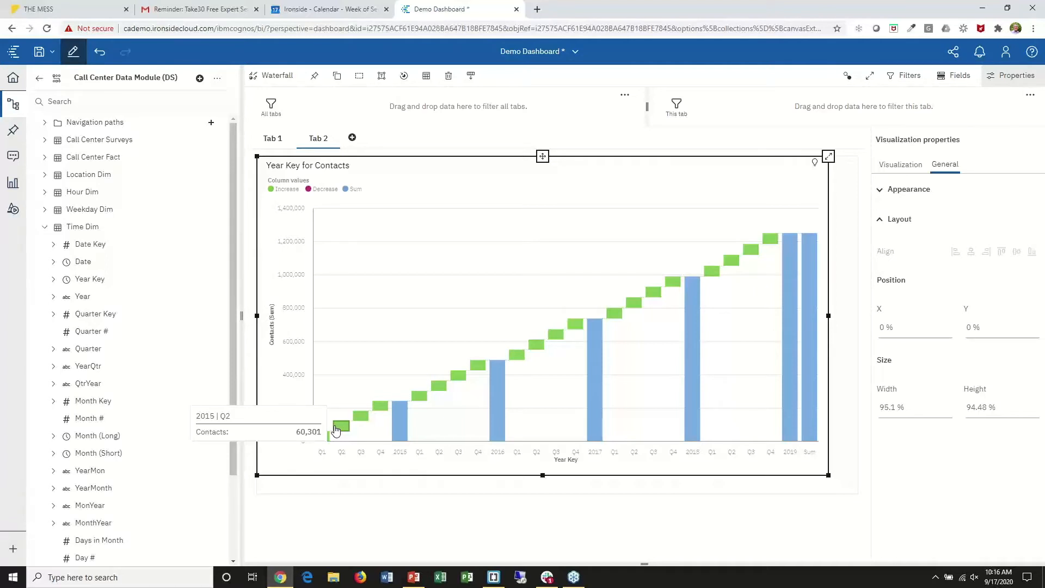
Step: Switch to the What's New - Dashboard 11.1.7 dashboard and look through its data sources and the system and custom visualizations
left_click(577, 53)
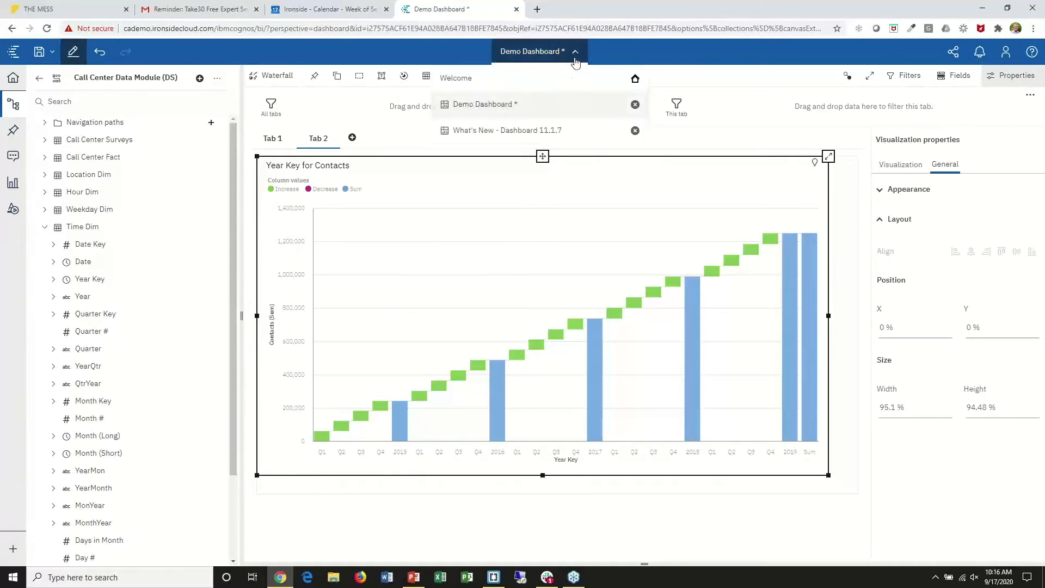
left_click(513, 132)
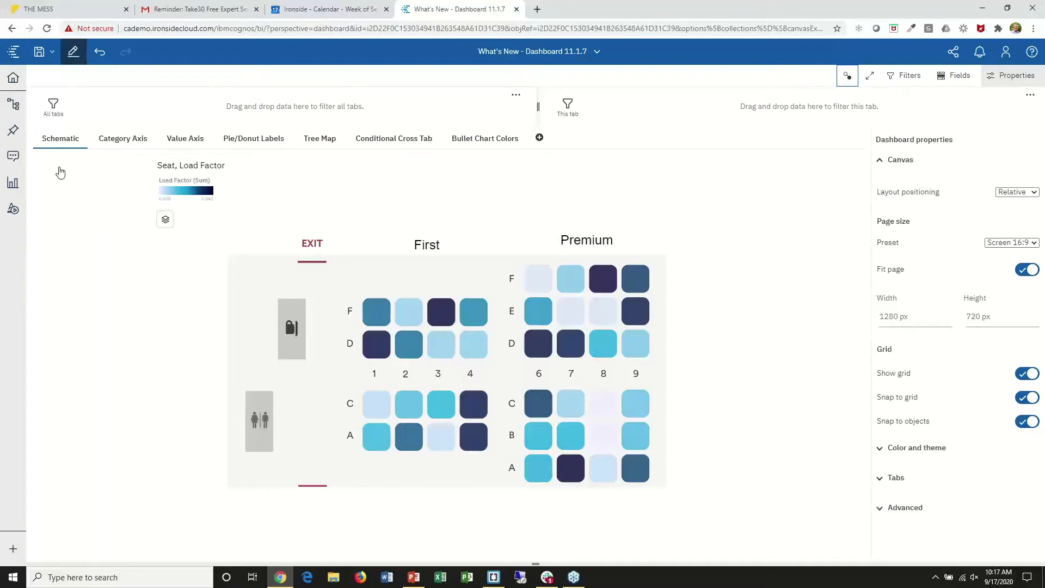
left_click(13, 103)
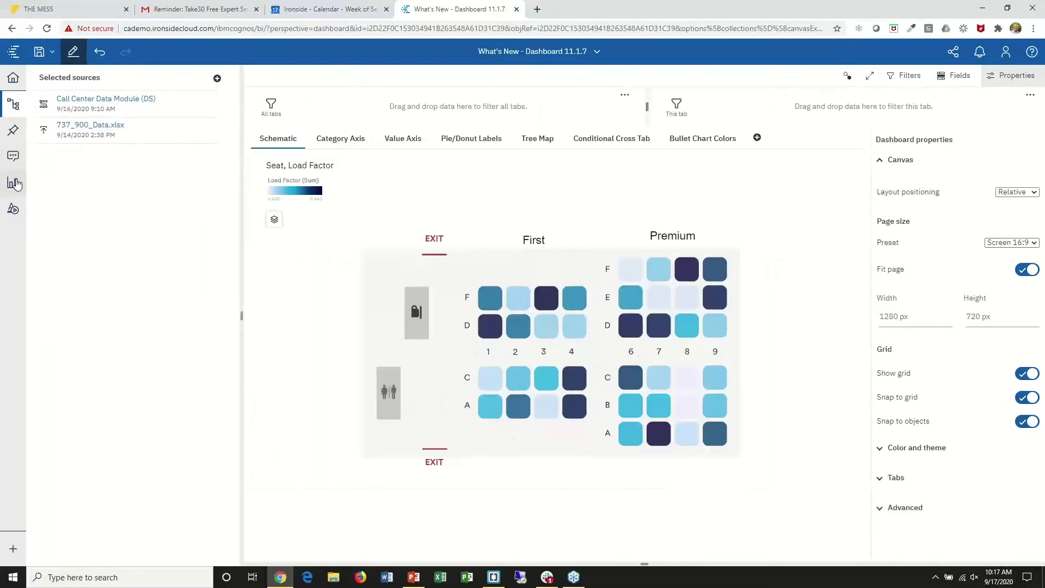
left_click(22, 182)
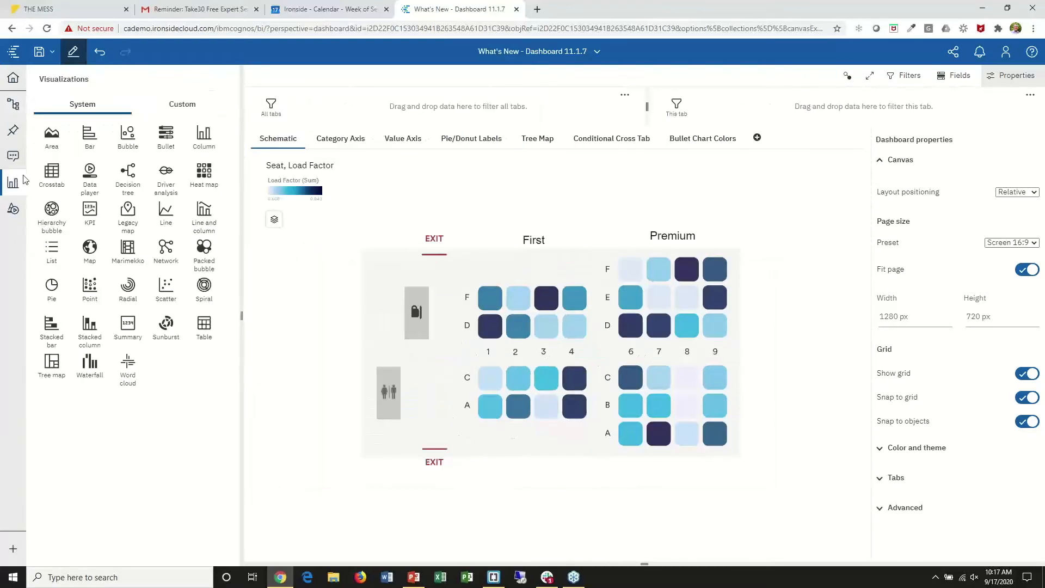
left_click(187, 111)
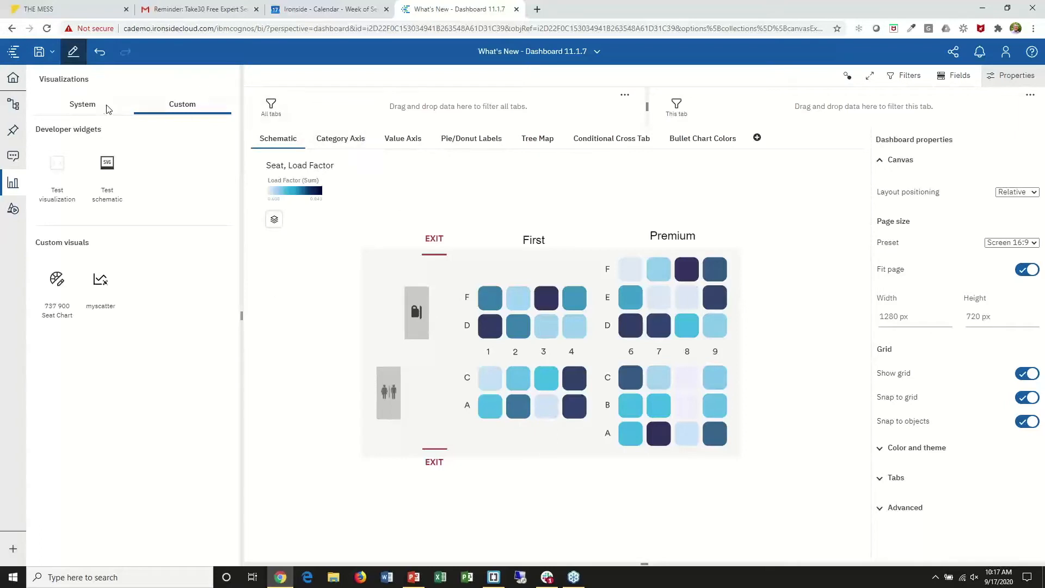
left_click(14, 185)
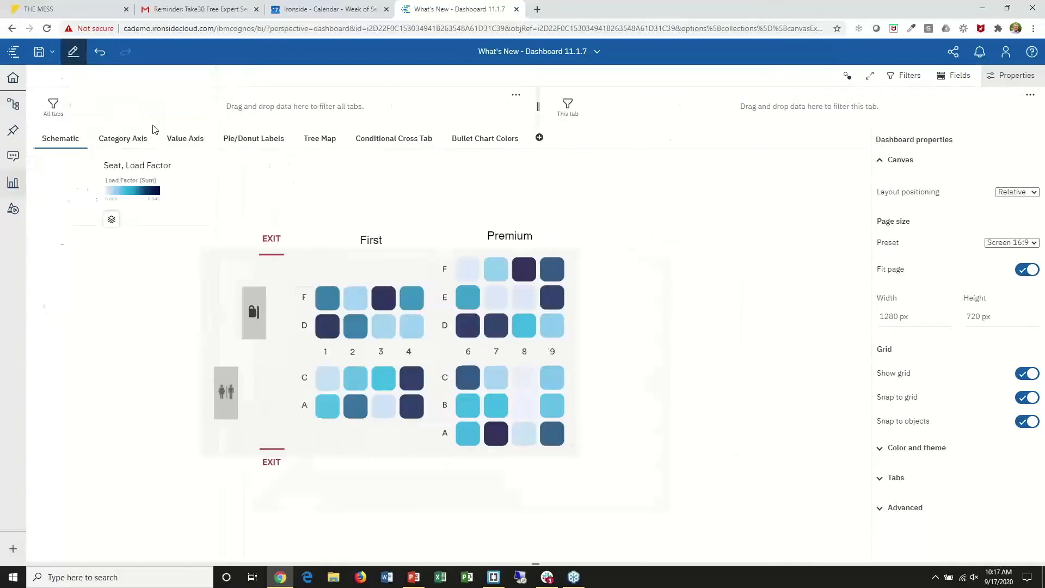
Step: Display the Category Axis tab with the dashboard's filter area hidden
left_click(119, 140)
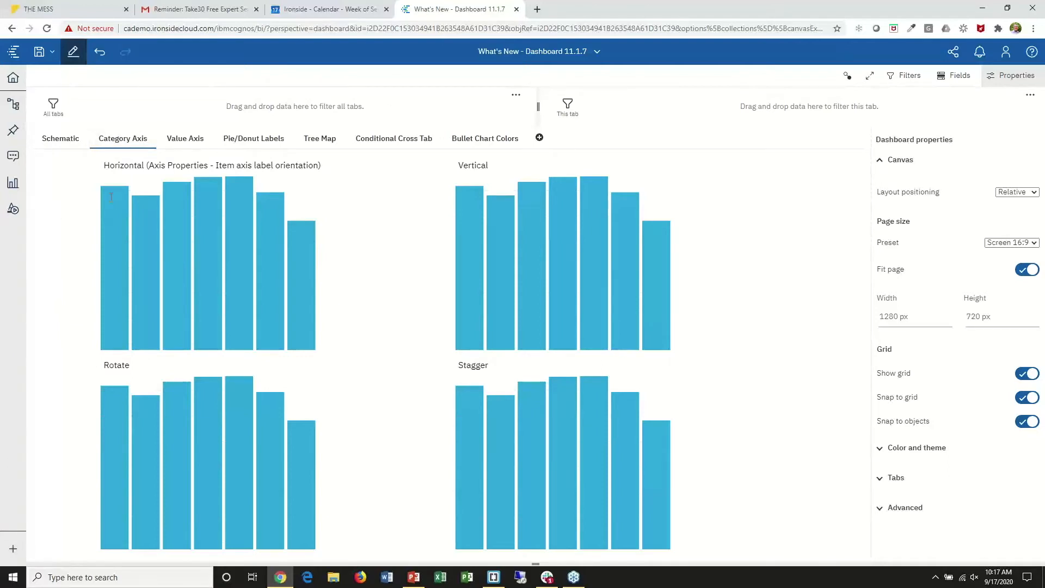
left_click(910, 76)
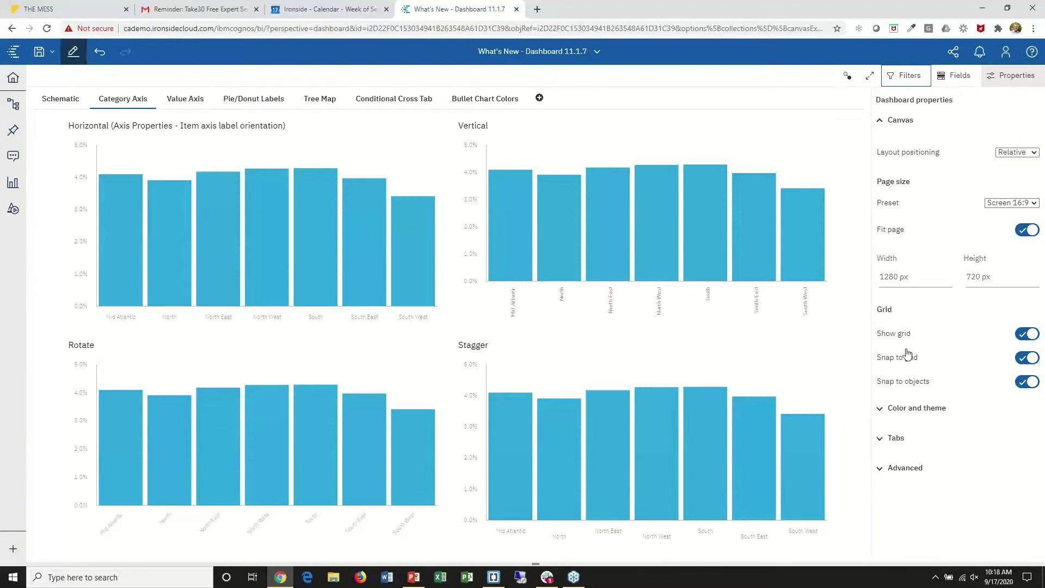
Step: Examine the item axis label orientation options of the Horizontal column chart and compare them with the other three charts
left_click(370, 141)
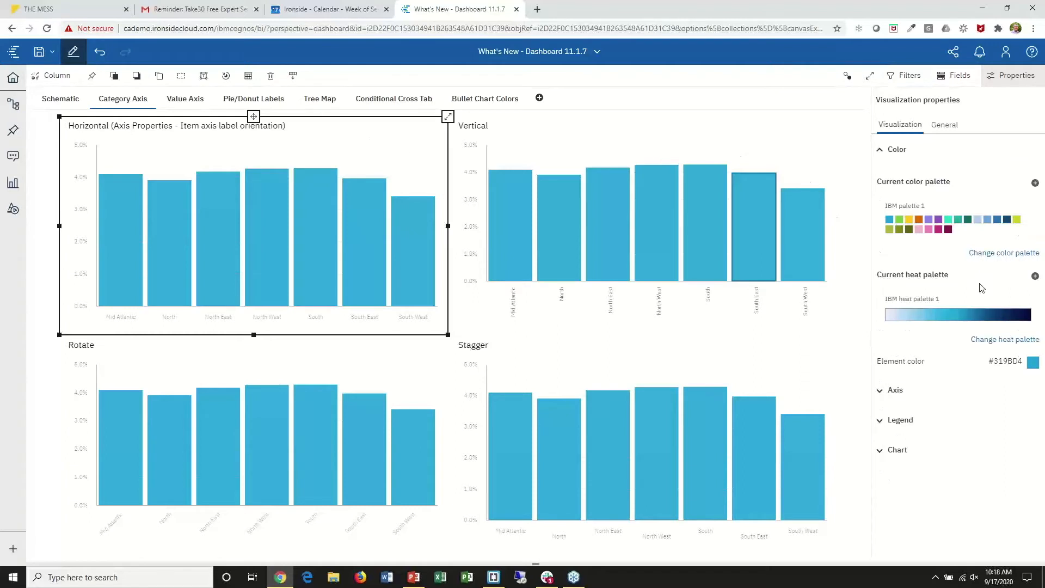
left_click(878, 396)
scroll(927, 415, "down", 4)
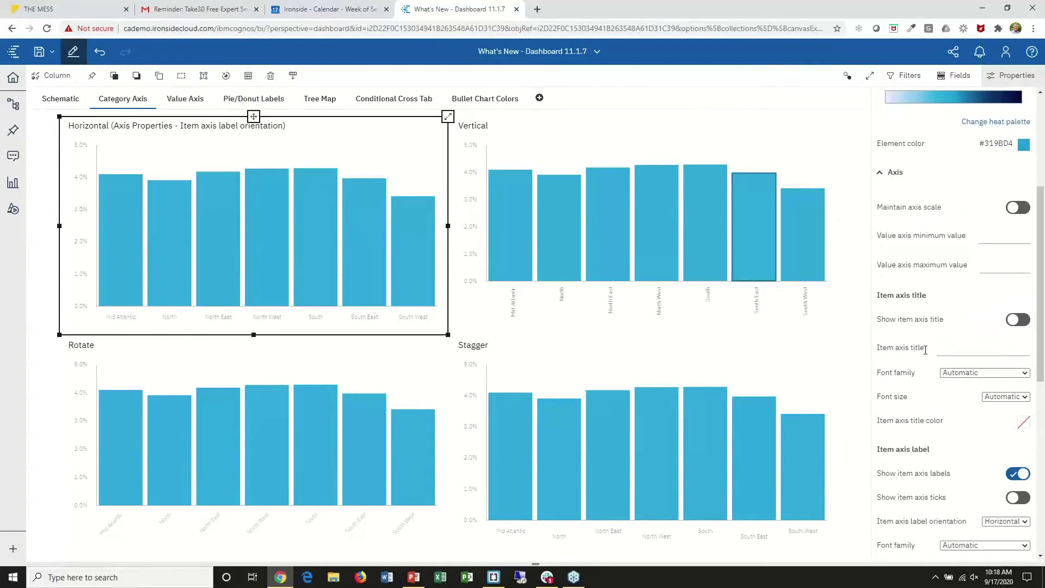
scroll(931, 392, "down", 2)
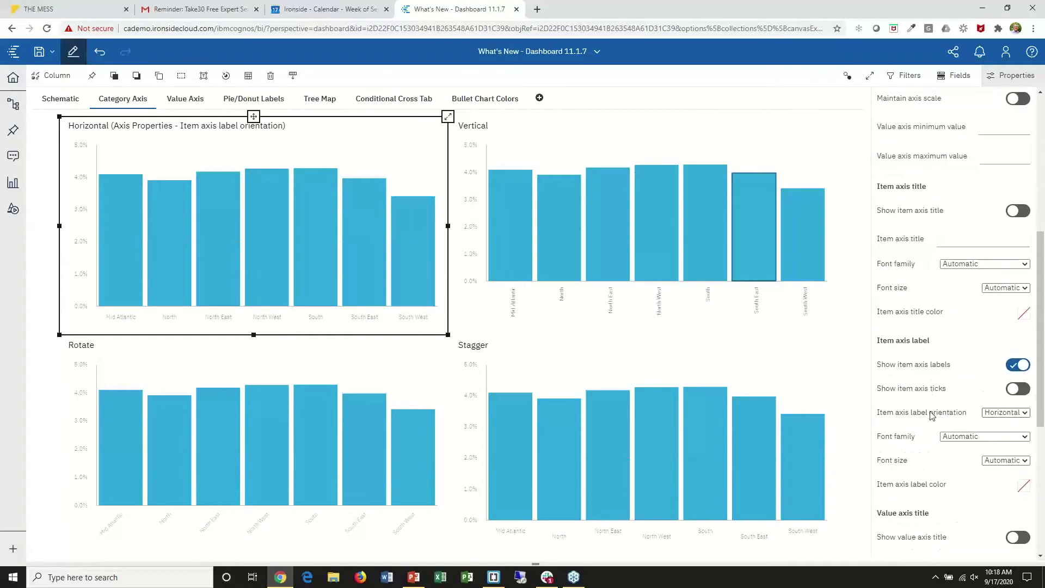
left_click(1025, 413)
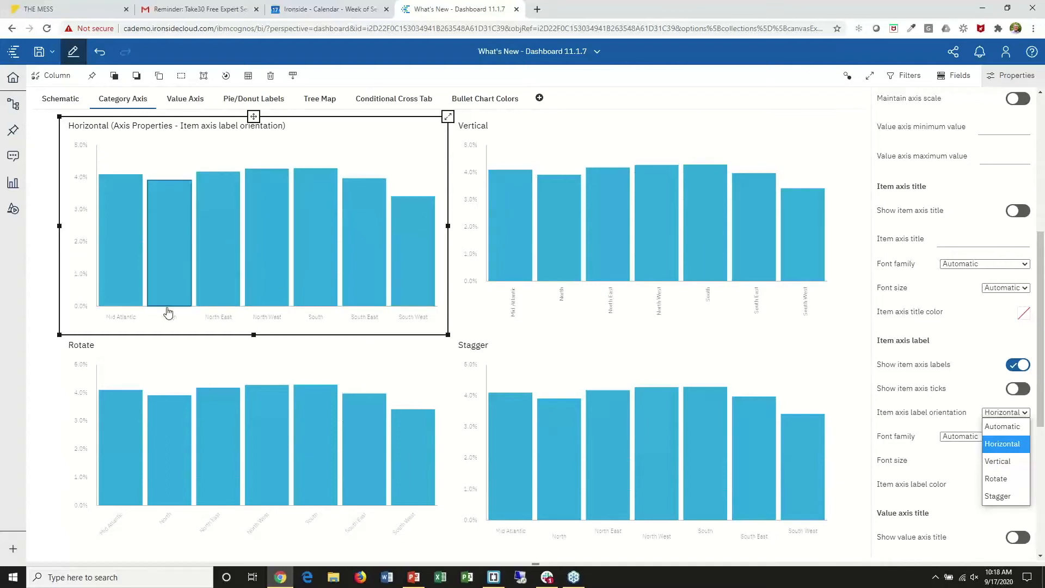
mouse_move(380, 310)
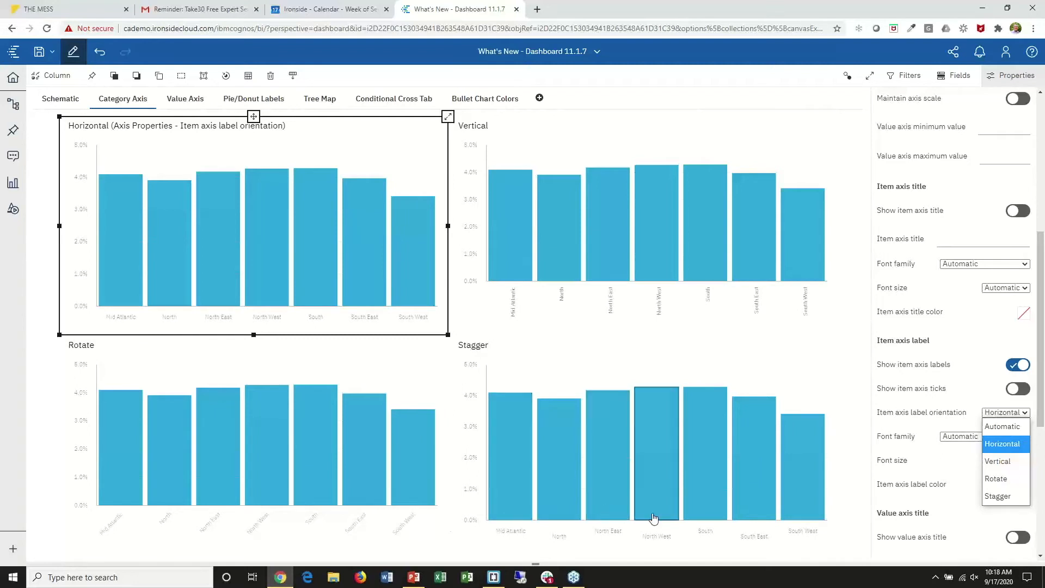
mouse_move(654, 517)
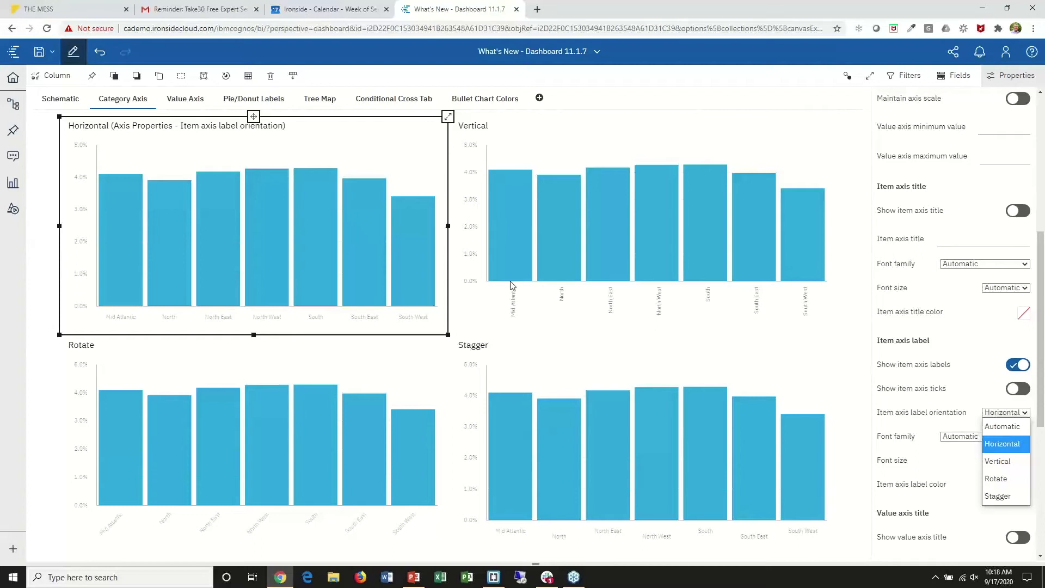
Step: Look over the Value Axis charts and examine the pie chart's Chart properties on the Pie/Donut Labels tab
left_click(183, 103)
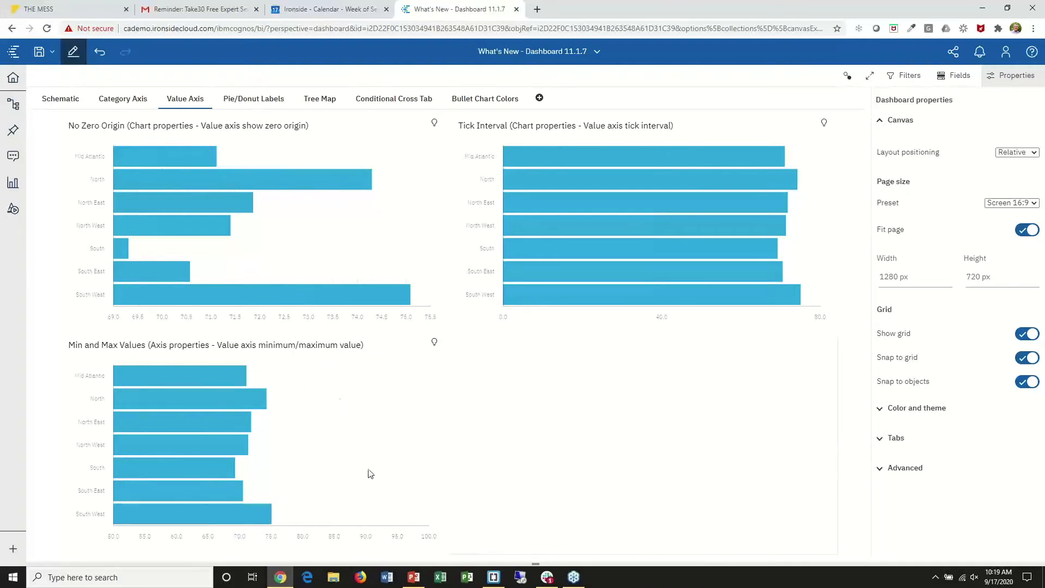
left_click(258, 102)
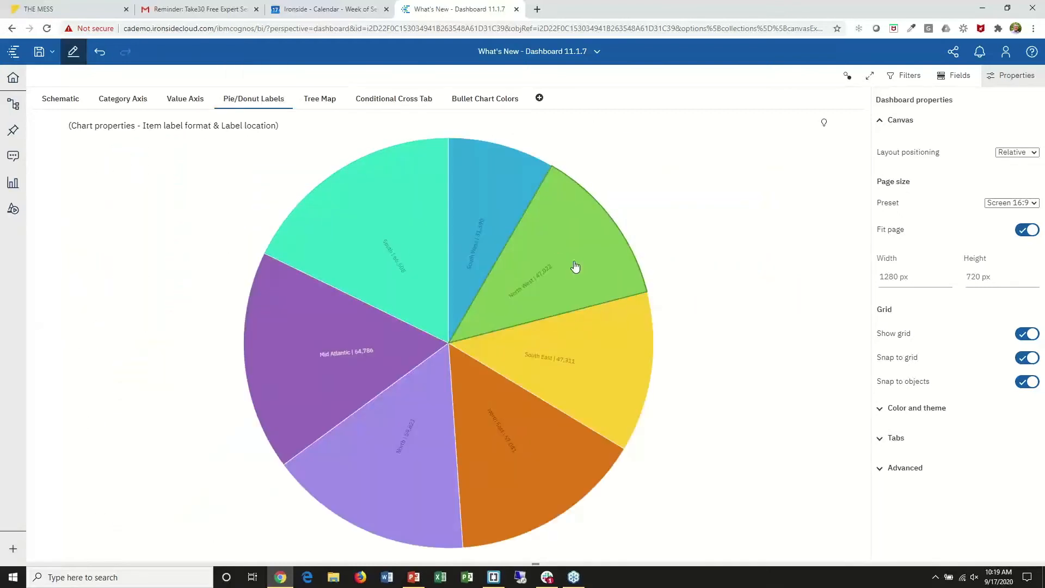
mouse_move(606, 287)
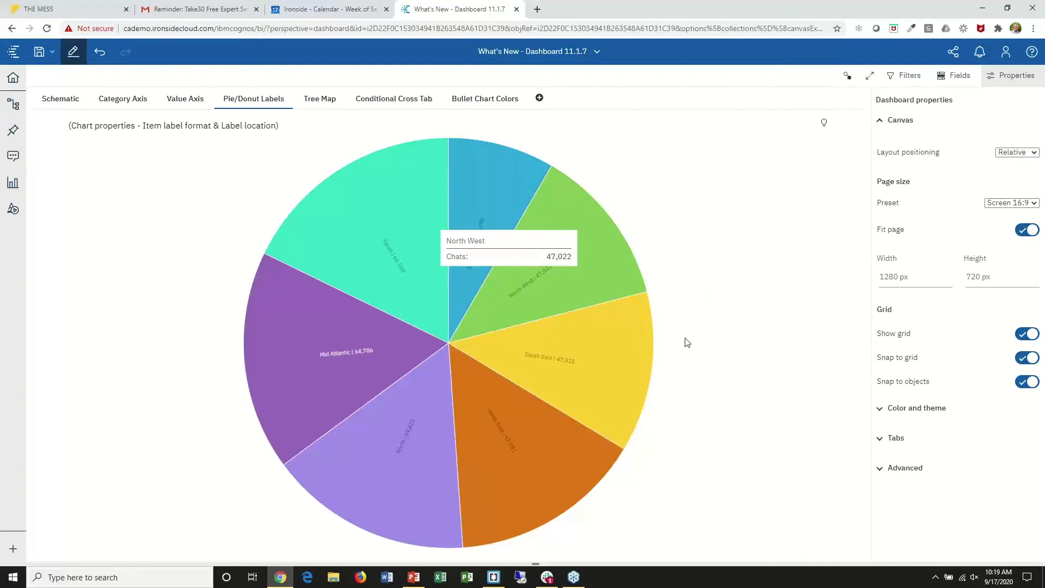
left_click(650, 205)
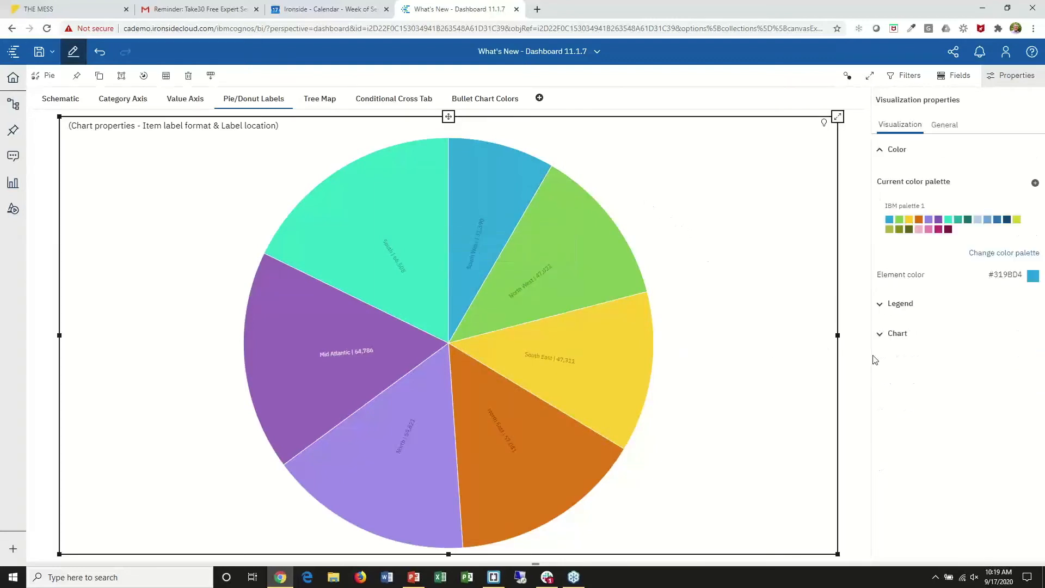
left_click(880, 333)
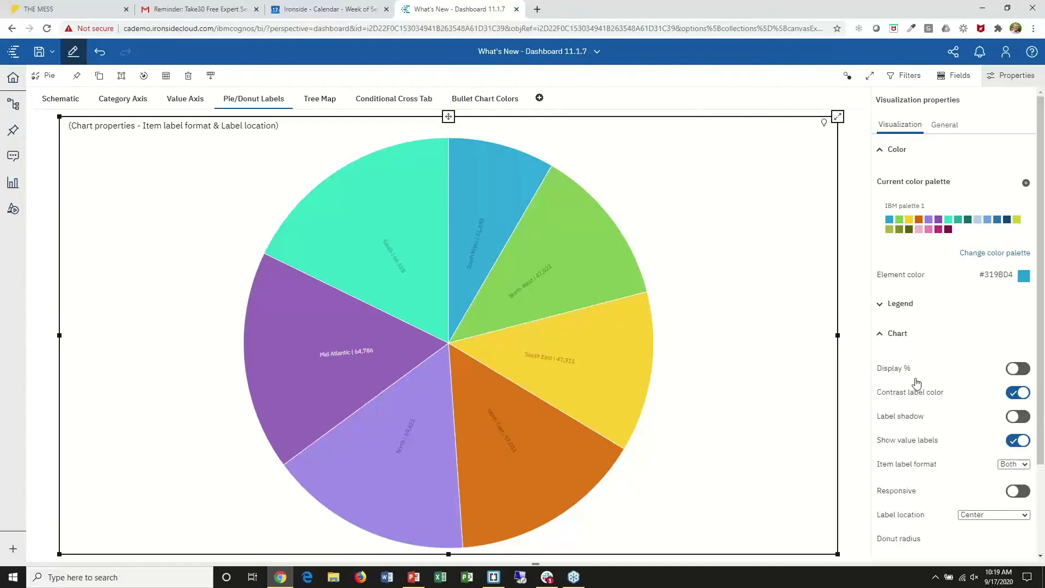
scroll(917, 383, "down", 2)
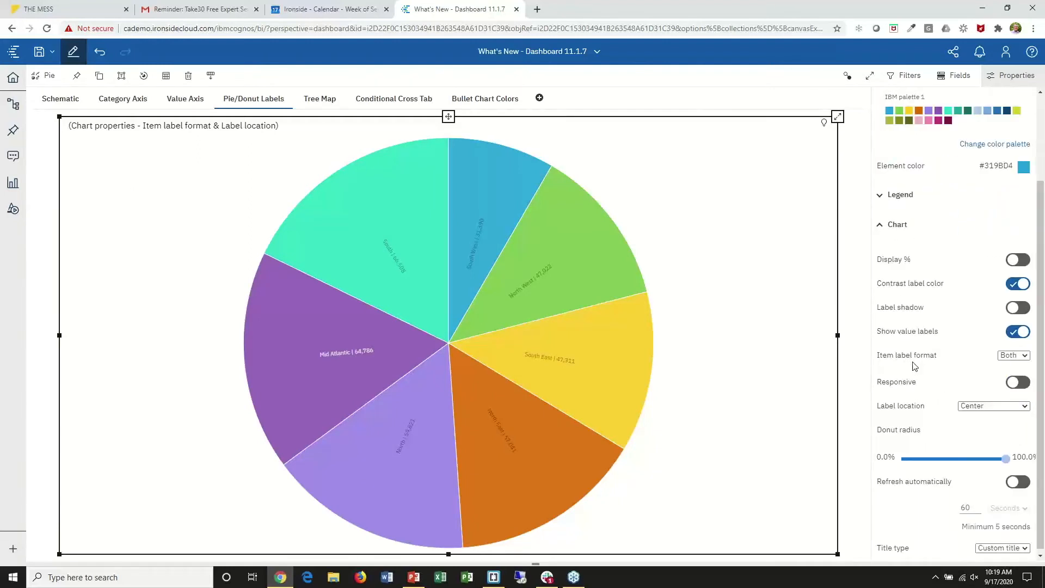
scroll(914, 366, "down", 1)
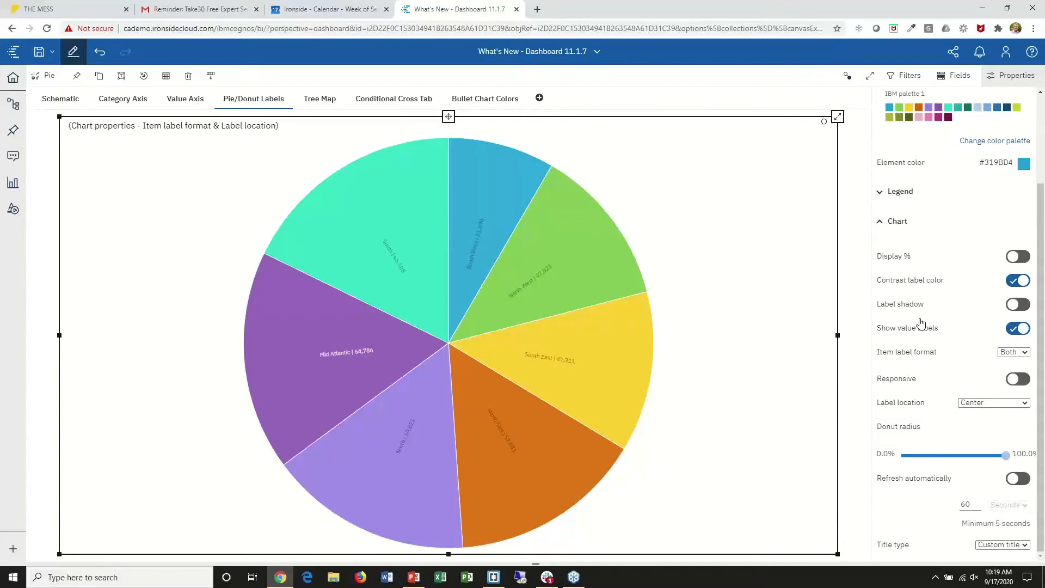
Step: Try percentage labels and the Item and Value label formats on the pie chart, restoring plain values and the Both format
left_click(1013, 257)
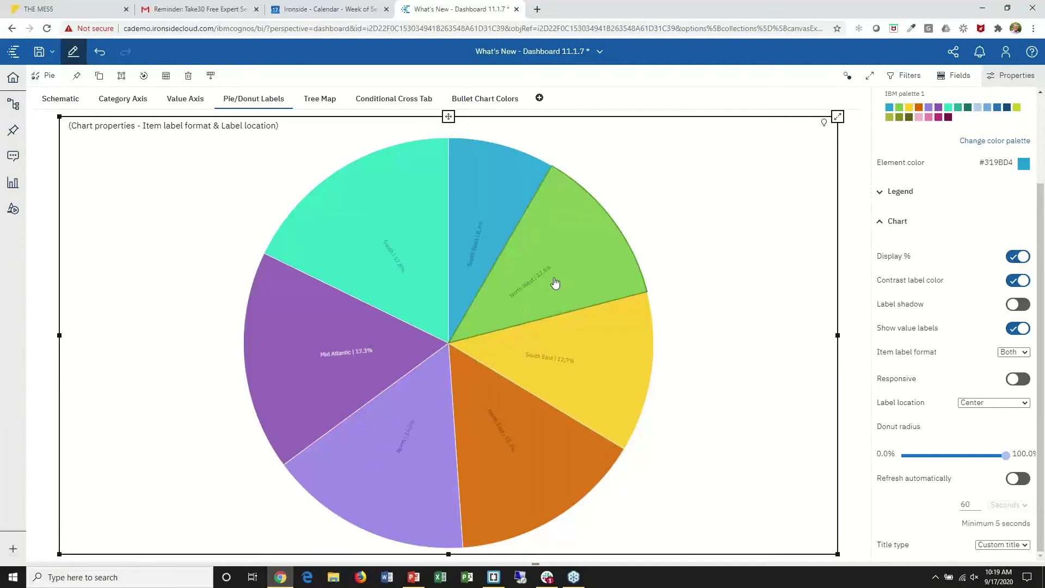
left_click(1019, 257)
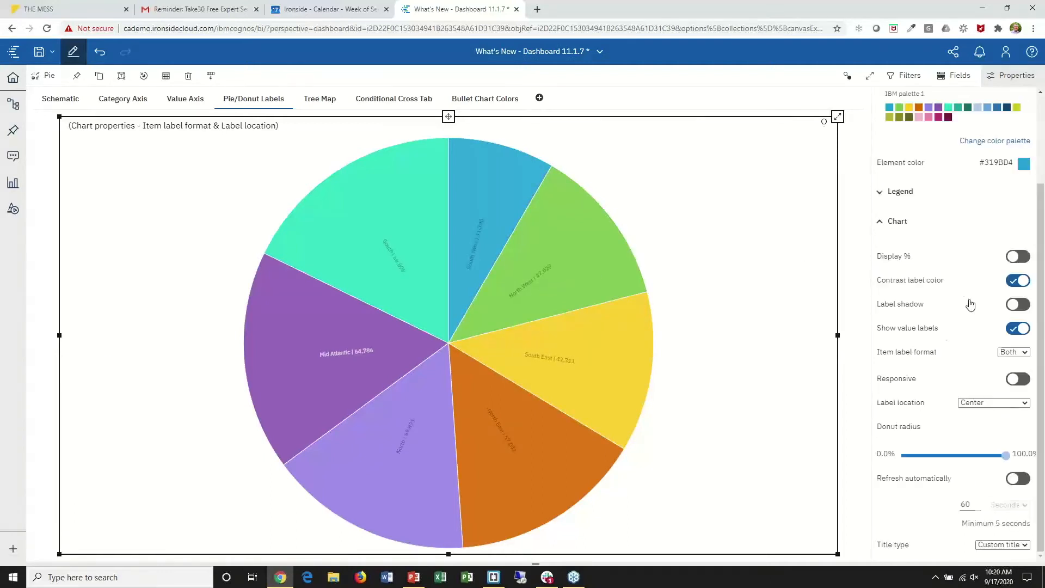
left_click(1027, 354)
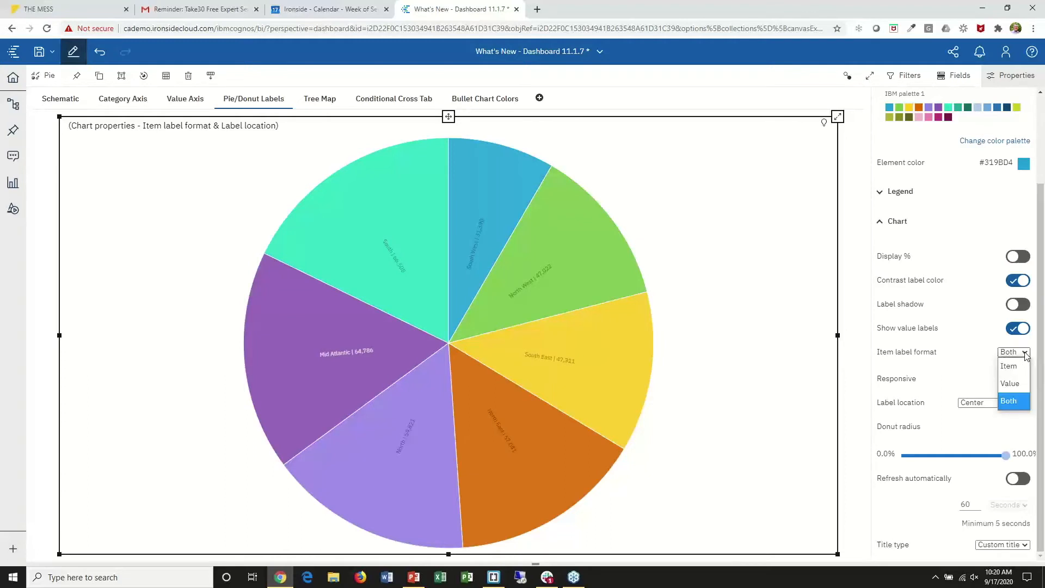
left_click(1016, 367)
left_click(1022, 352)
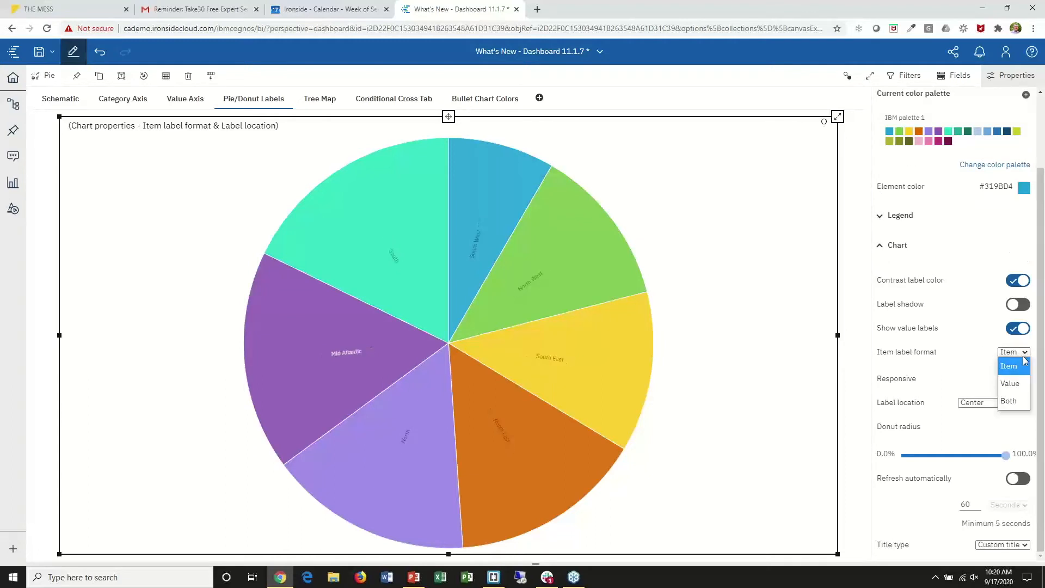
left_click(1015, 382)
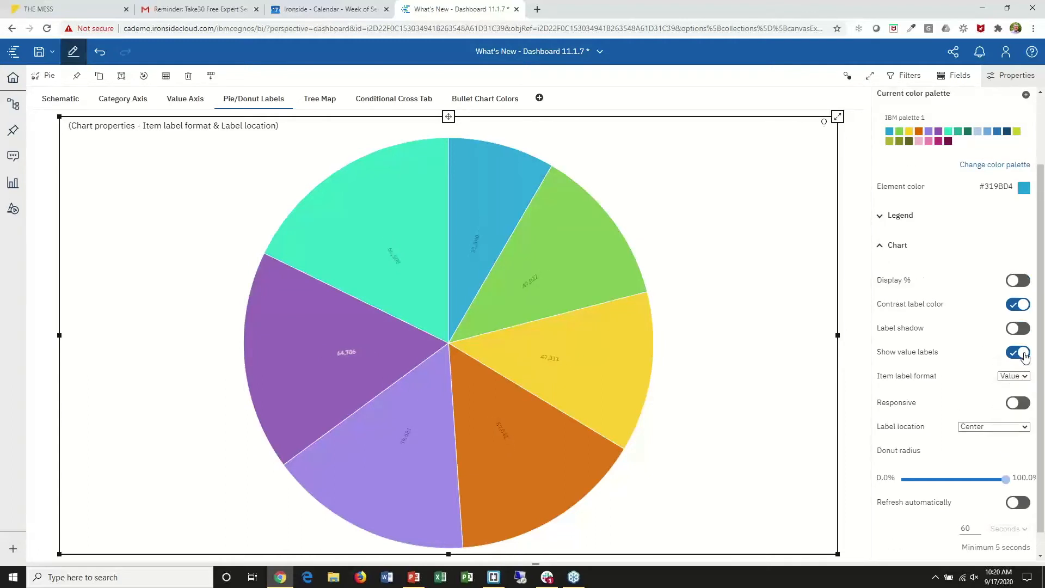
left_click(1026, 376)
left_click(1010, 424)
Step: Try the Center horizontal, Call out and Outside label locations on the pie chart and restore Center
left_click(1024, 430)
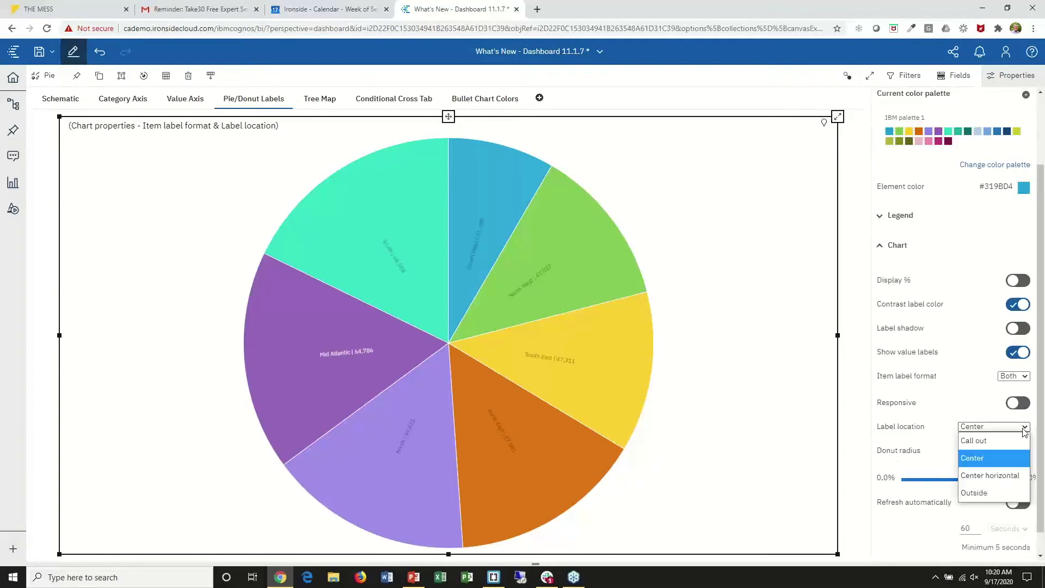
left_click(990, 475)
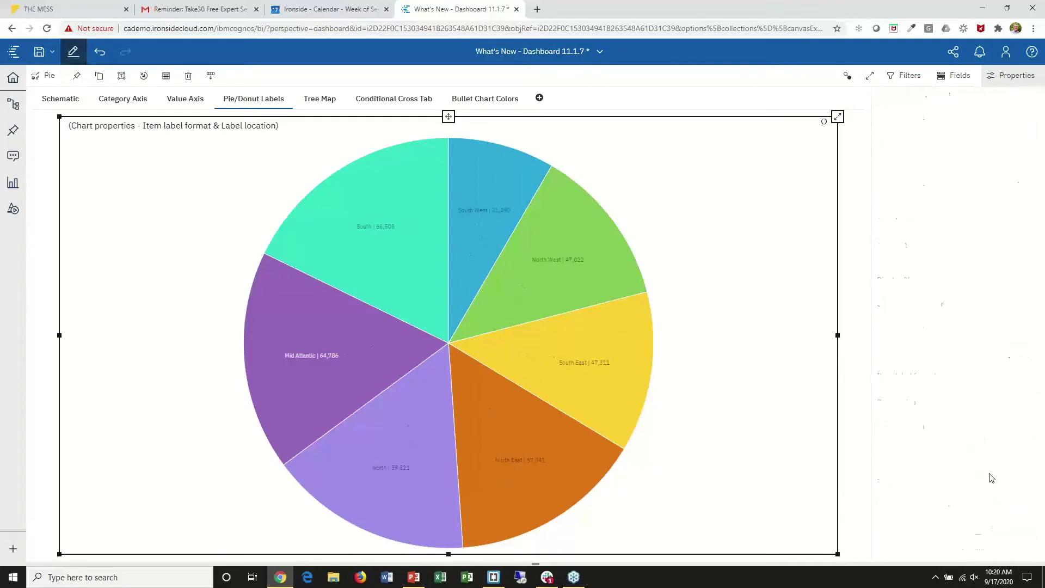
left_click(1006, 427)
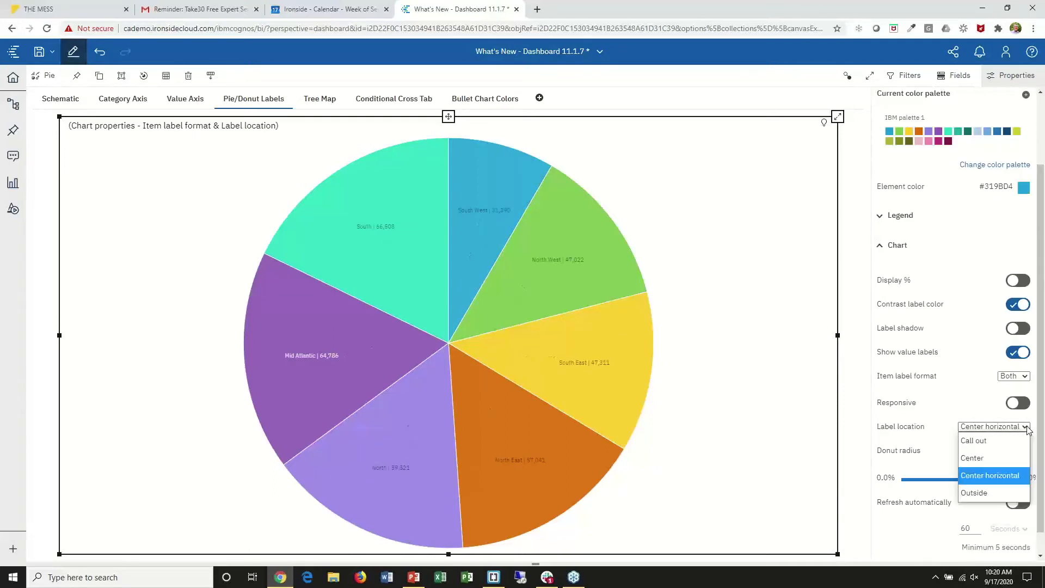
left_click(988, 442)
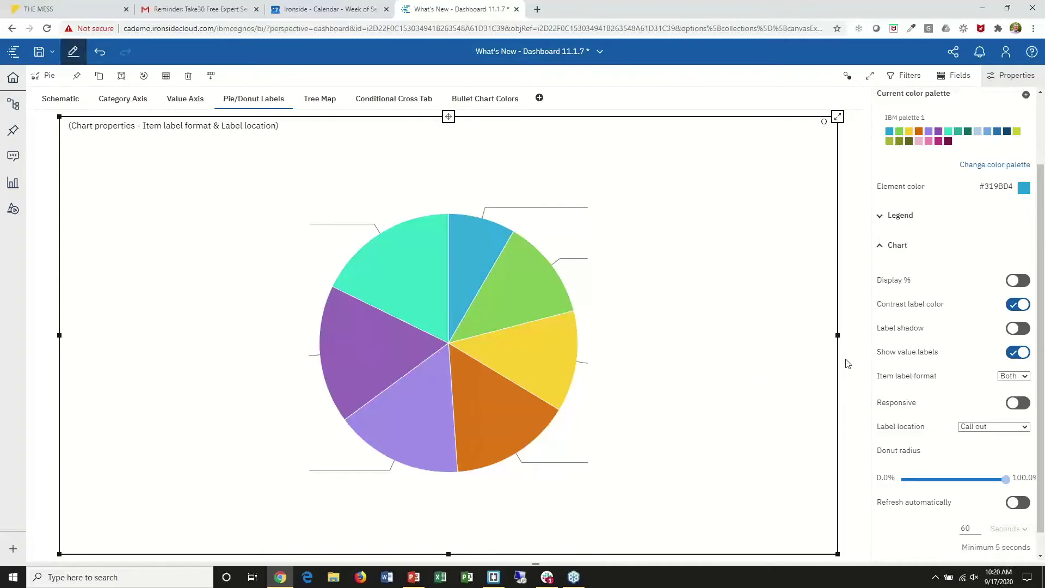
left_click(1024, 429)
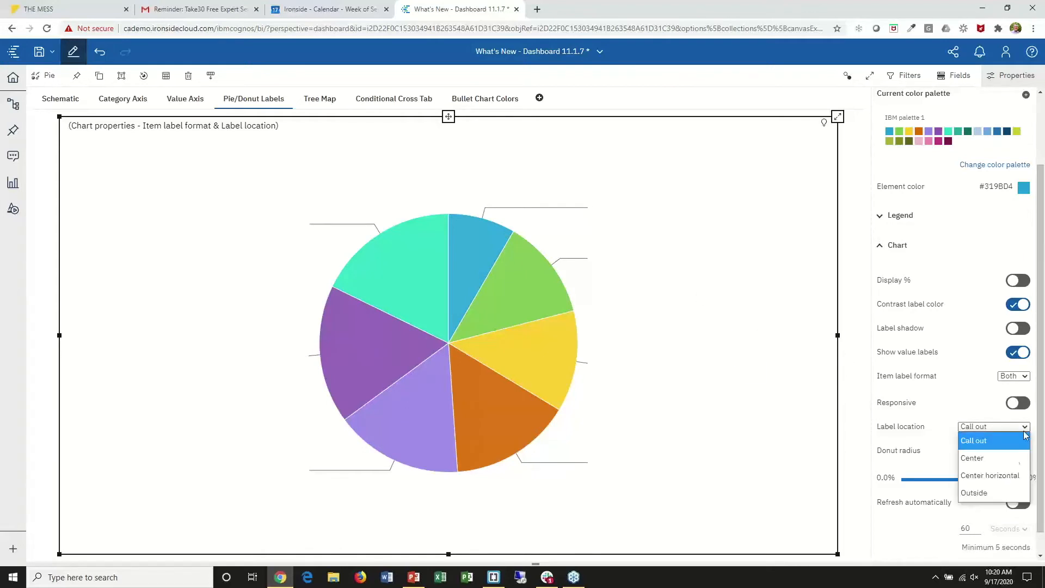
left_click(991, 494)
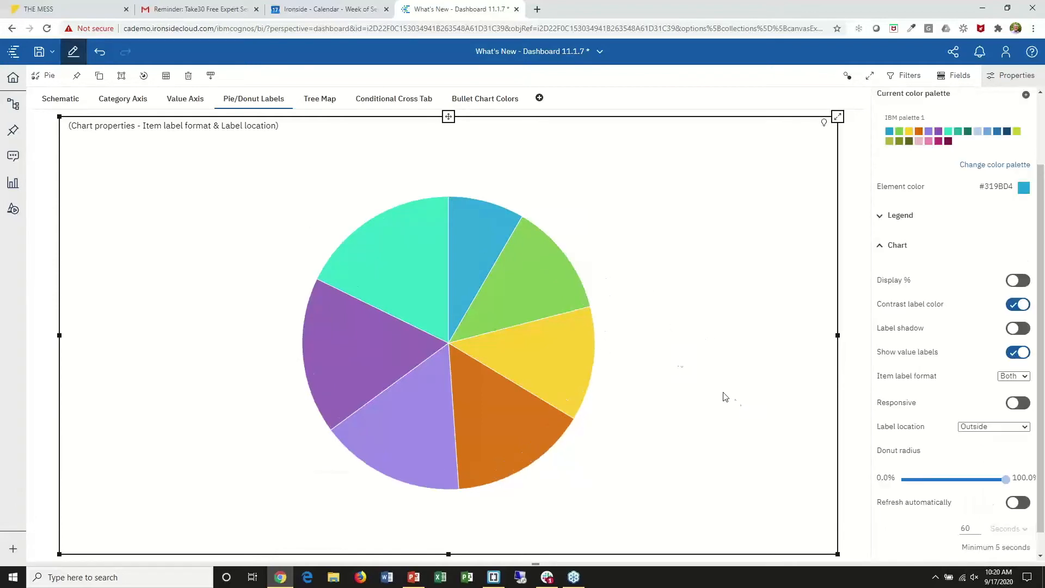
left_click(1026, 429)
left_click(985, 459)
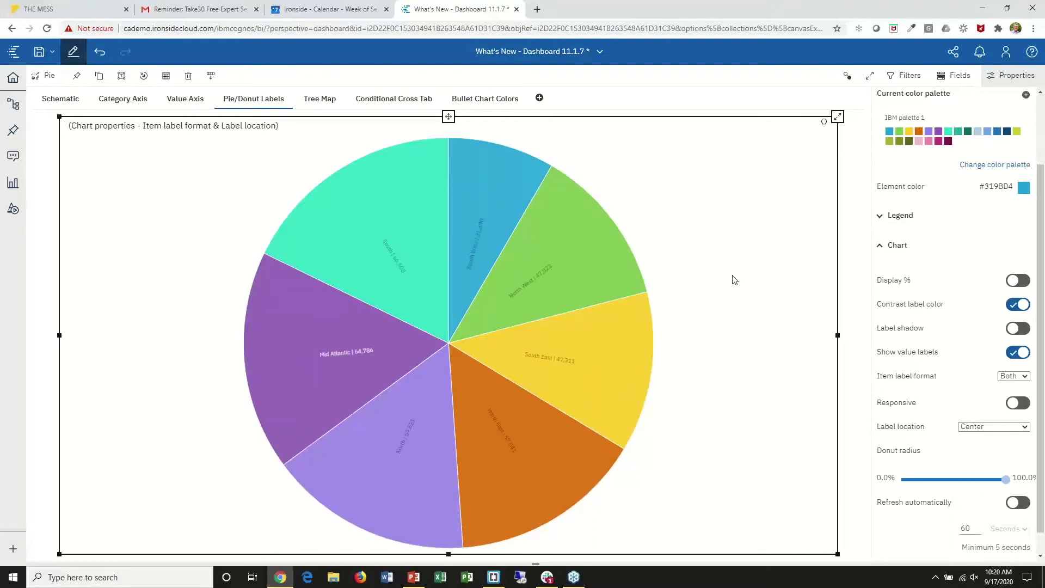
Step: Examine the display mode options of the Squarify tree map on the Tree Map tab
left_click(316, 100)
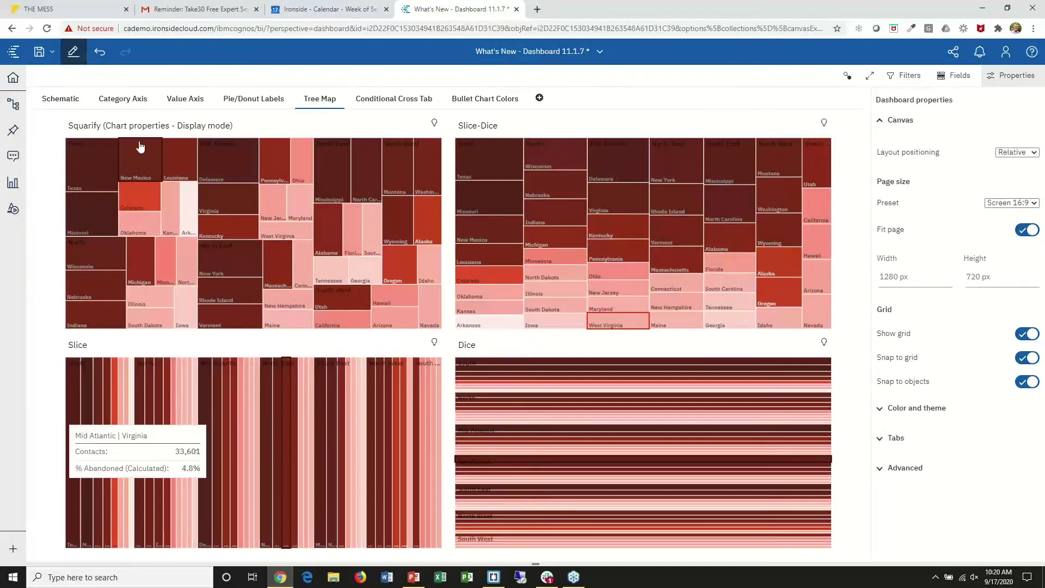
left_click(391, 133)
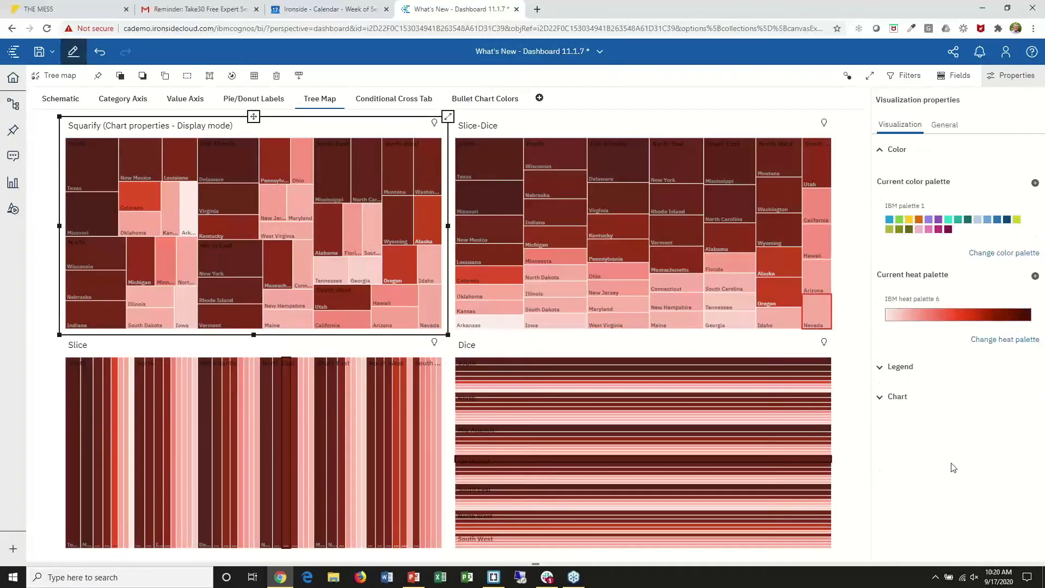
left_click(881, 398)
scroll(923, 431, "down", 1)
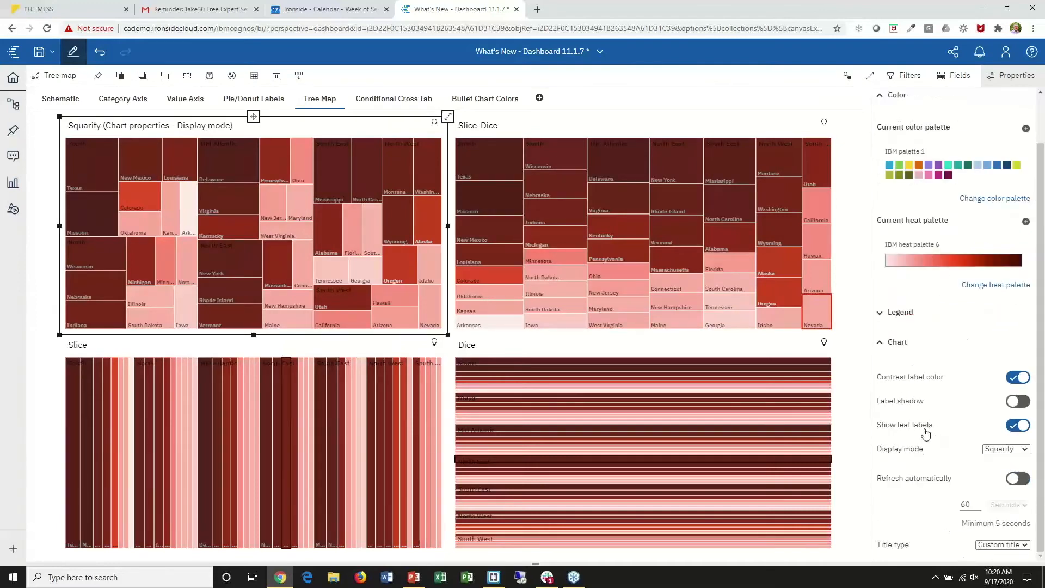
left_click(1026, 450)
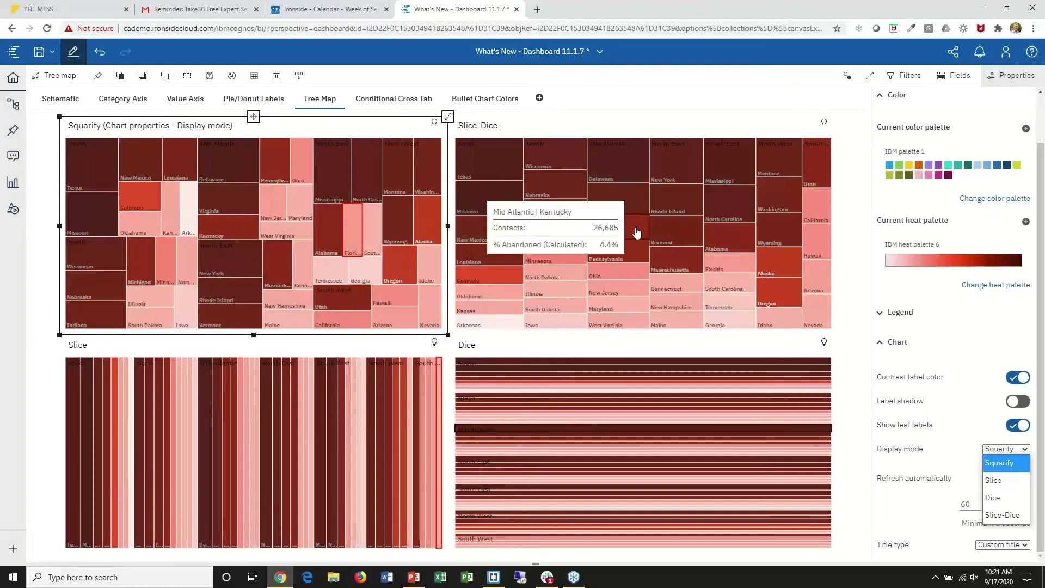
Step: Examine the conditional color rules for % Abandoned in the Conditional Cross Tab crosstab and the settings offered for an added rule
left_click(399, 101)
left_click(399, 101)
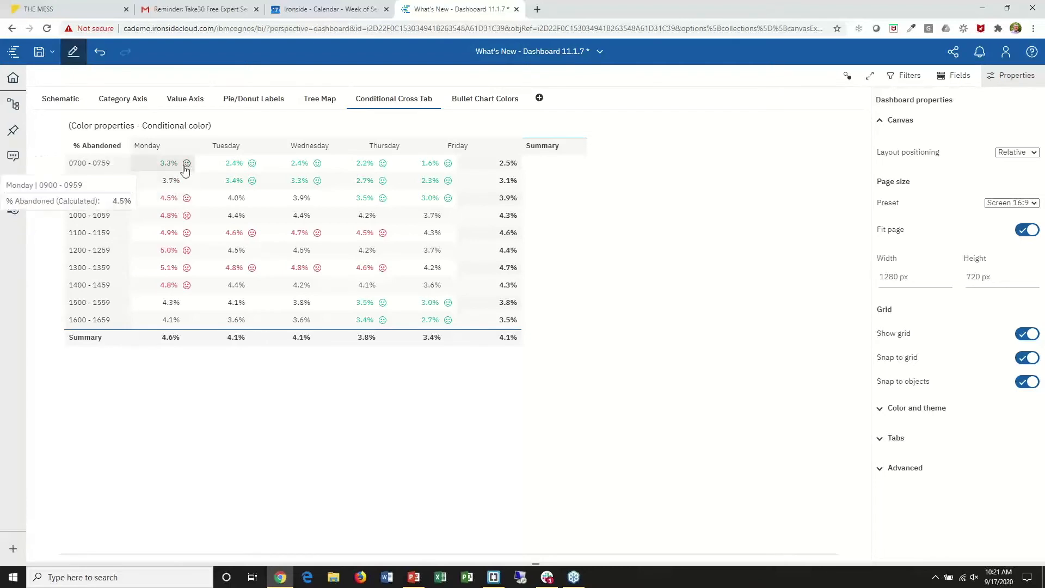
left_click(243, 130)
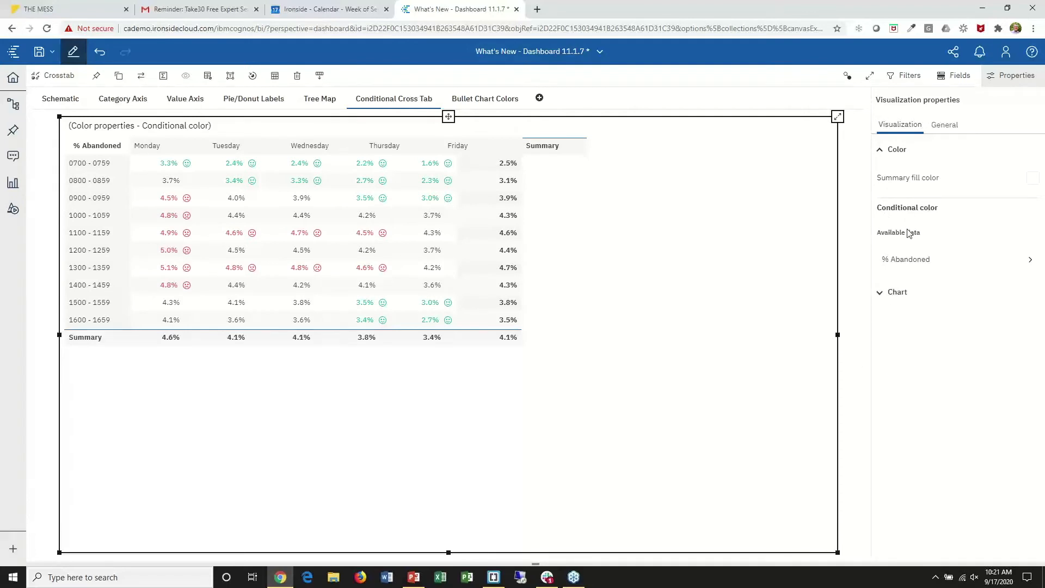
left_click(940, 264)
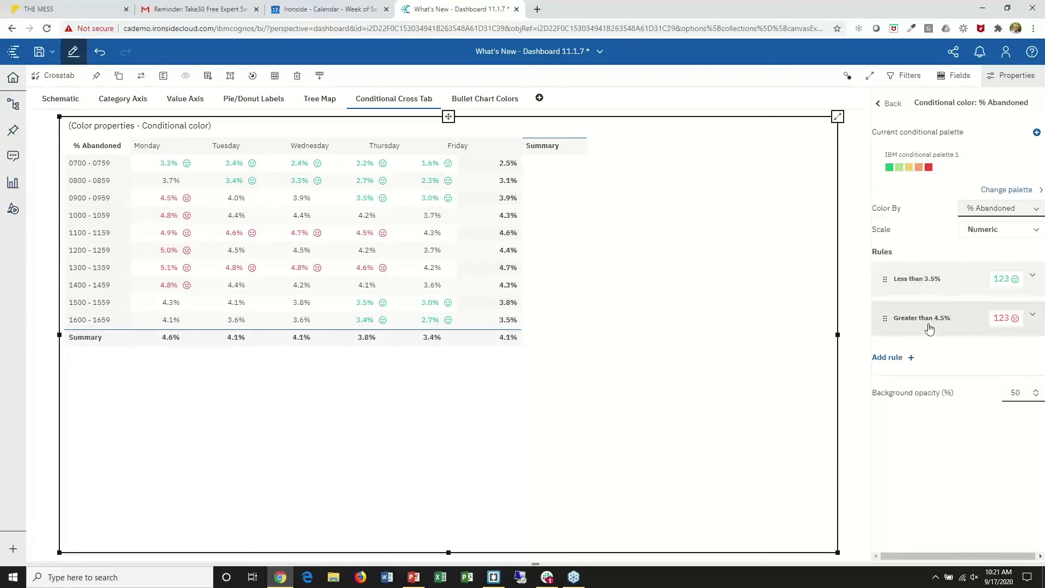
left_click(912, 360)
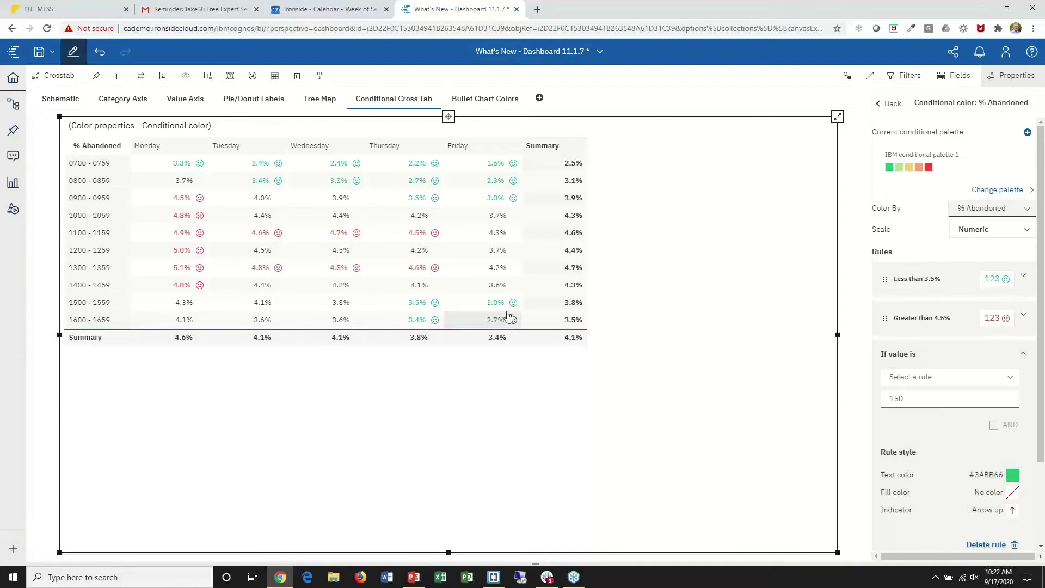
mouse_move(459, 310)
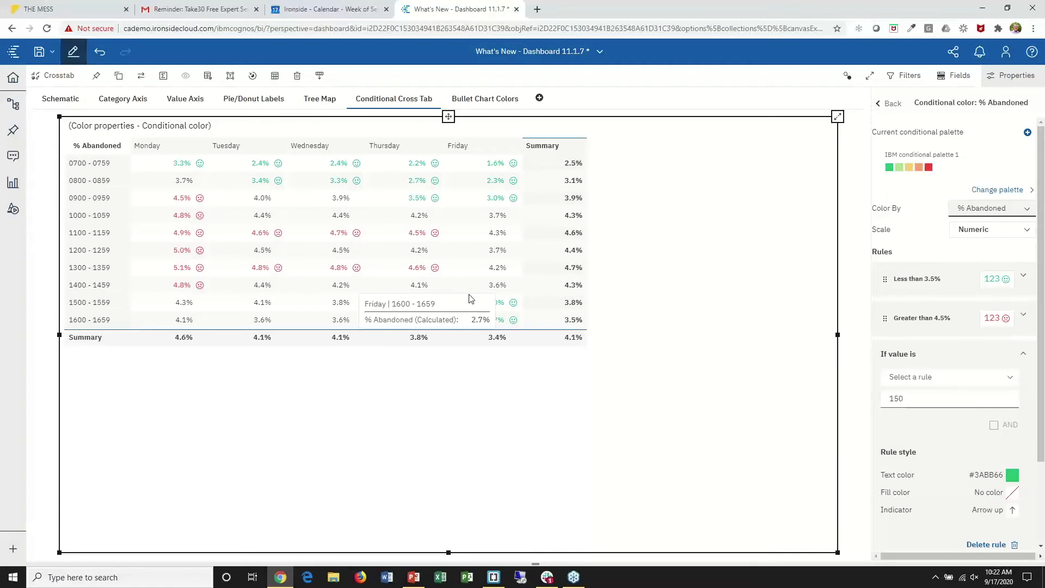
Step: Examine the bullet chart's color properties on the Bullet Chart Colors tab, including the color choices for the minimum range
left_click(483, 100)
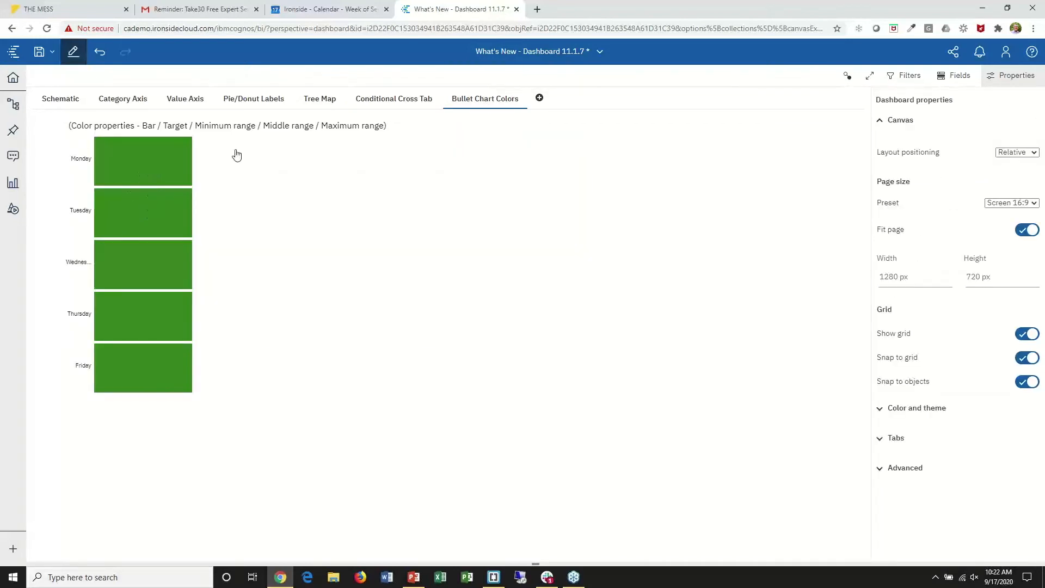
left_click(484, 100)
left_click(394, 103)
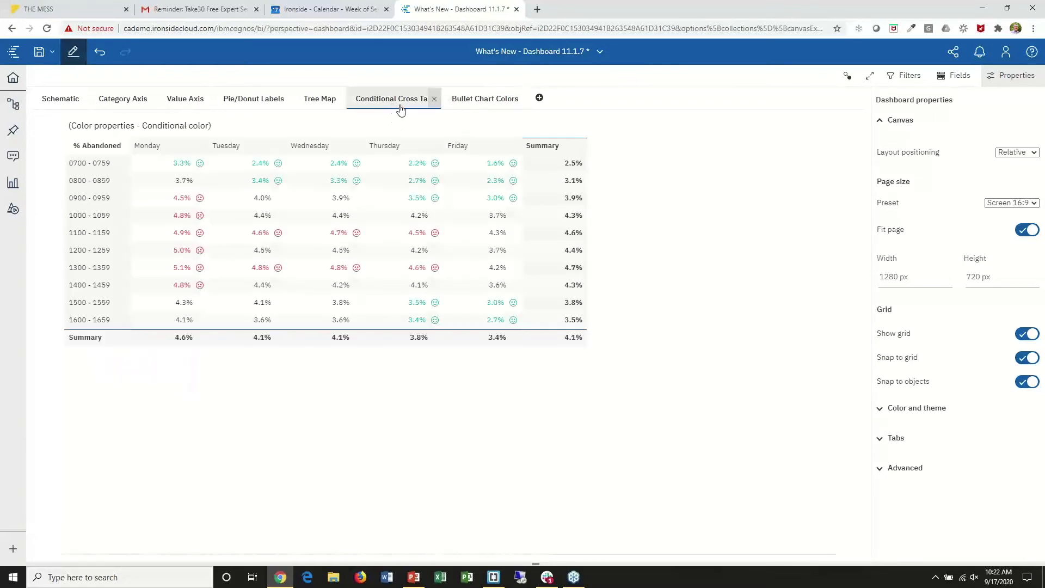
left_click(482, 101)
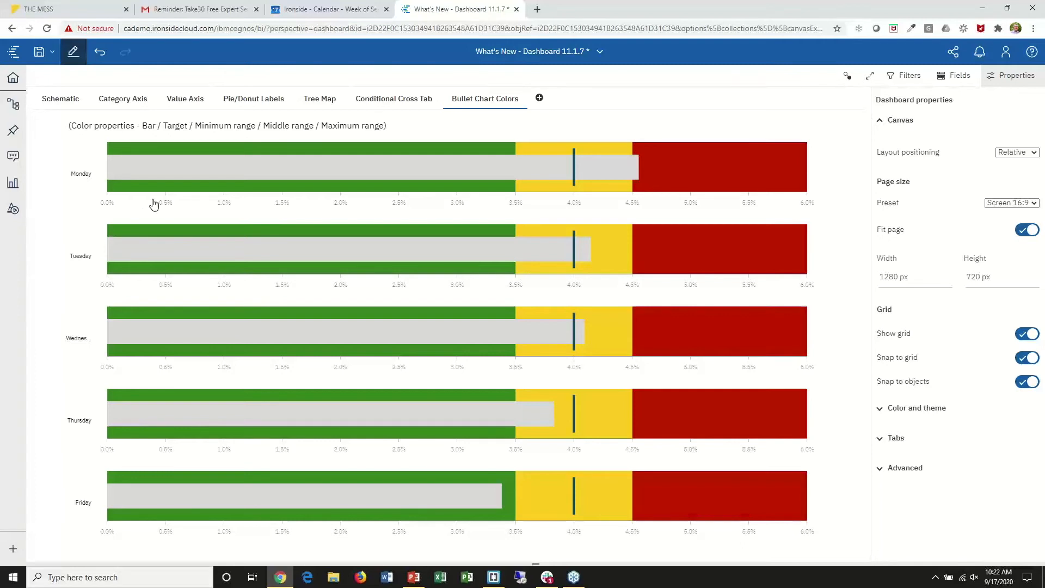
mouse_move(213, 170)
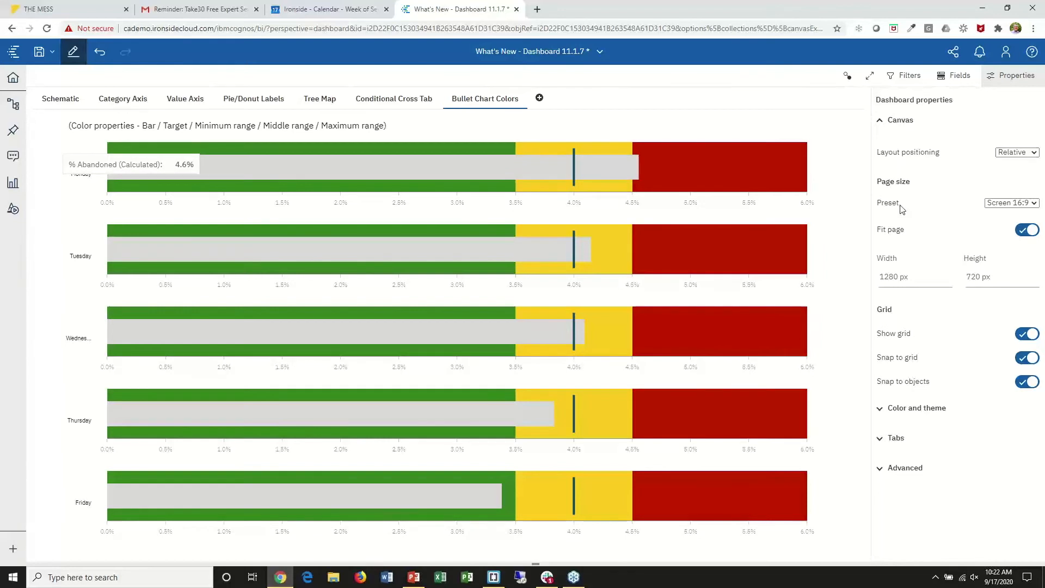
left_click(585, 135)
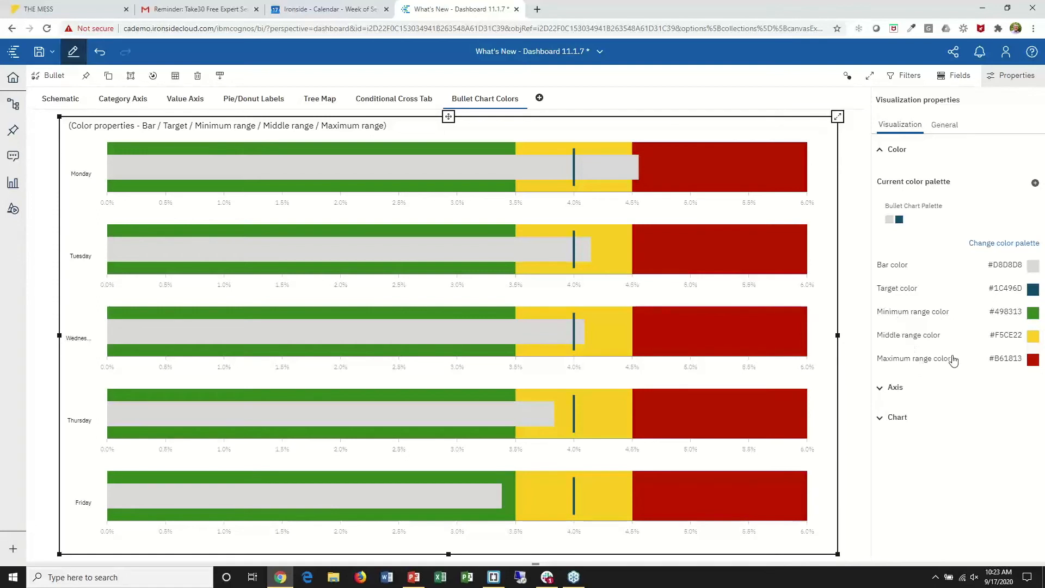
left_click(1033, 313)
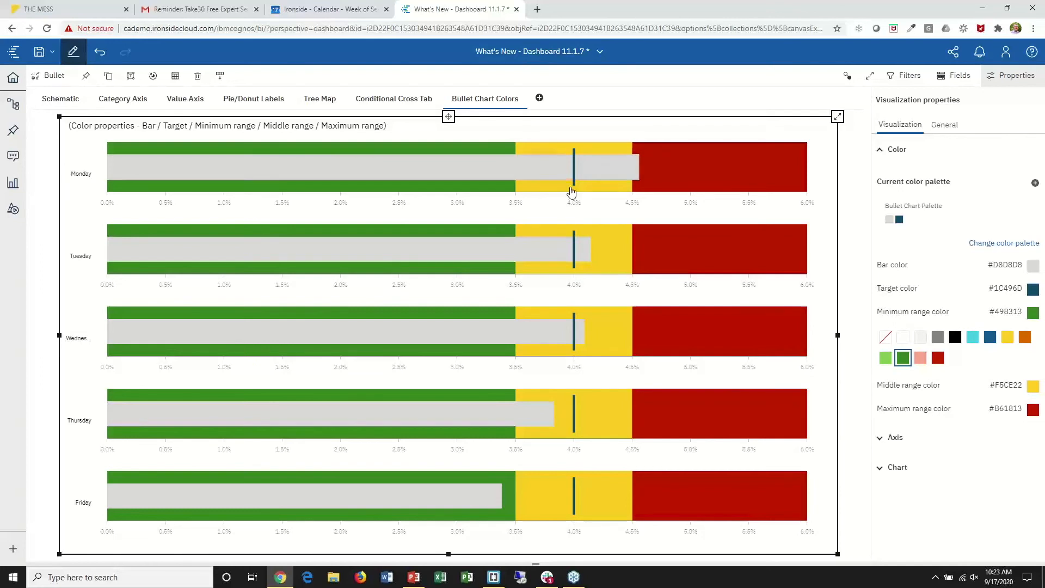
Step: Switch to the Demo Dashboard, collapse Time Dim in the data module and expand Weekday Dim
left_click(600, 51)
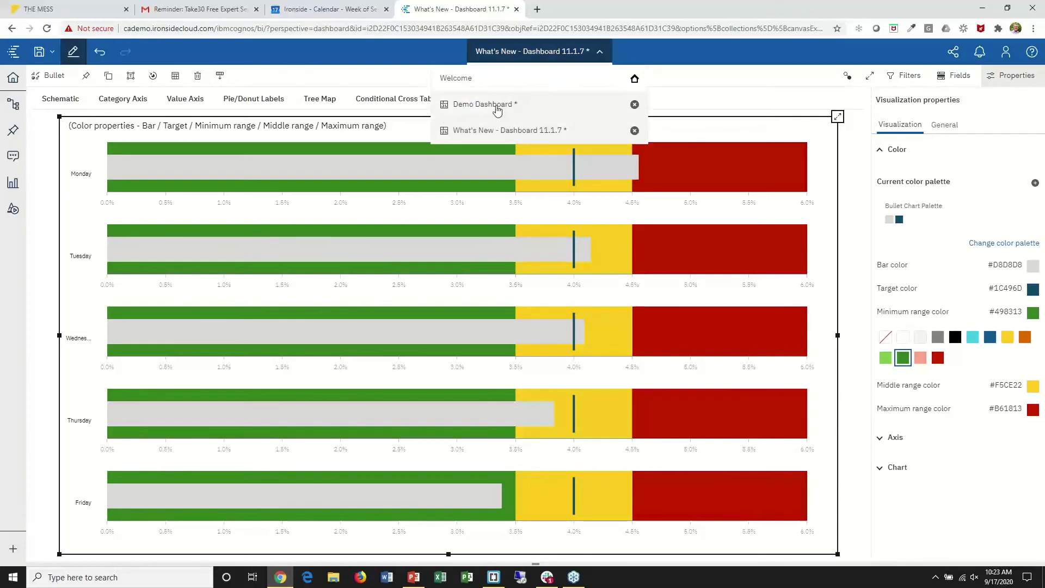
left_click(497, 109)
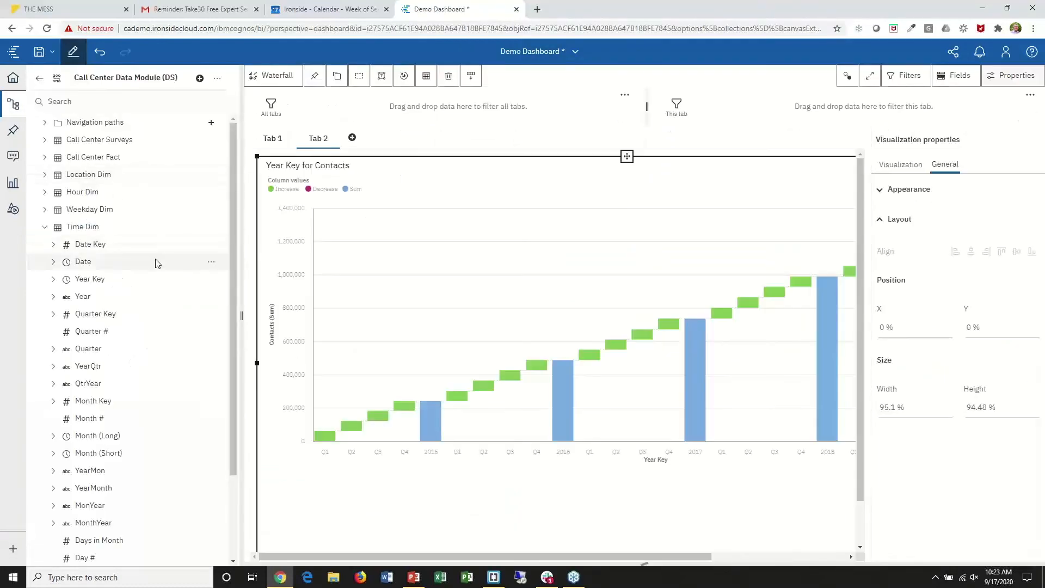
left_click(46, 228)
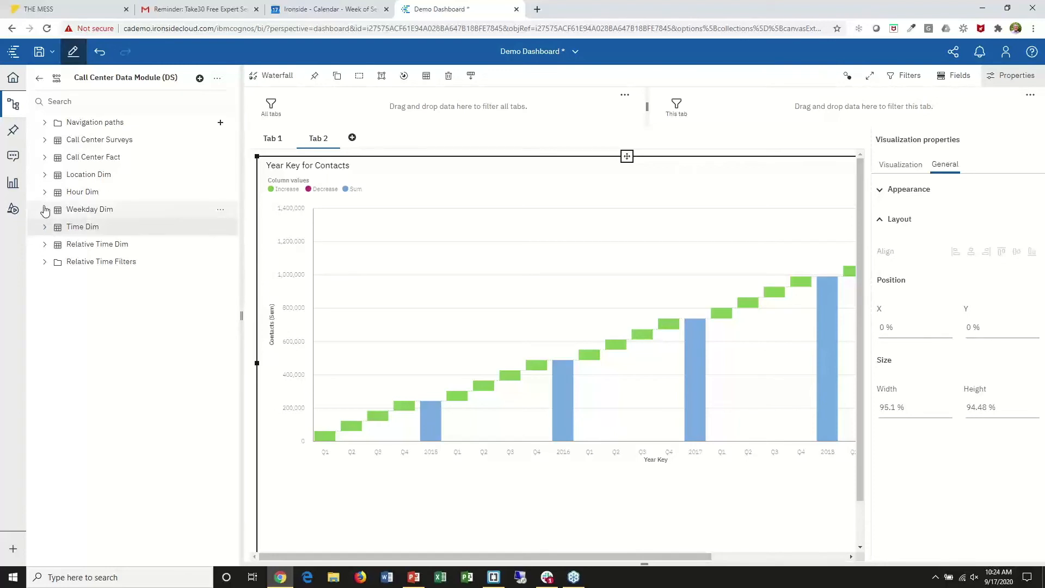
left_click(44, 209)
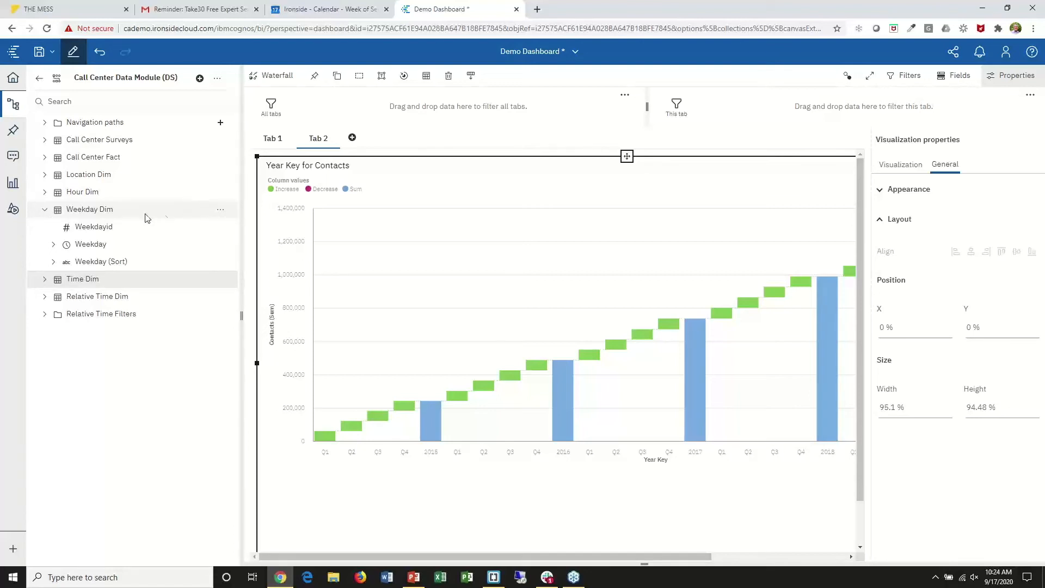
Step: Start a new filter on Weekday Dim and name it Midweek
left_click(222, 212)
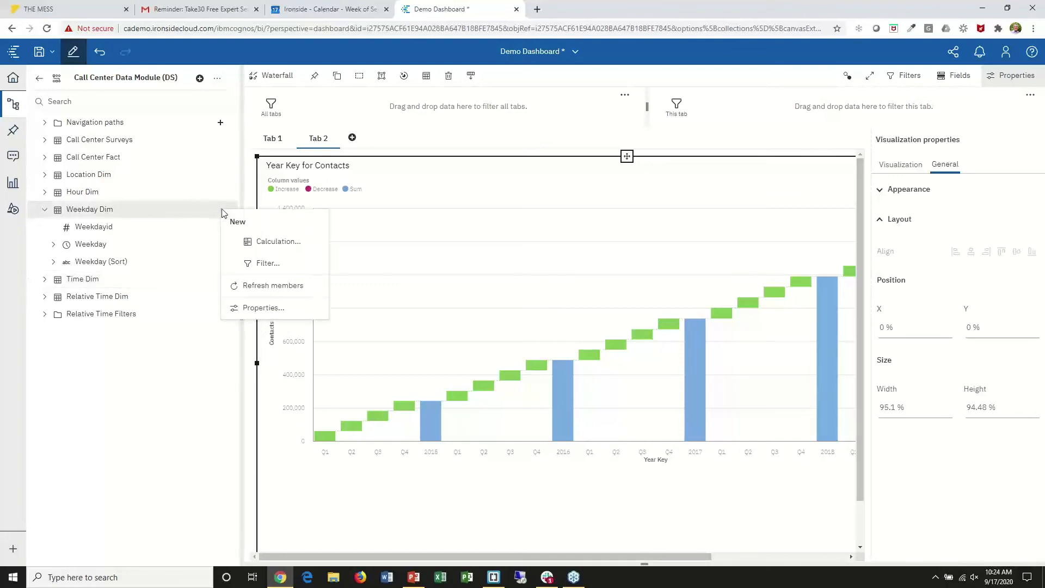
left_click(267, 265)
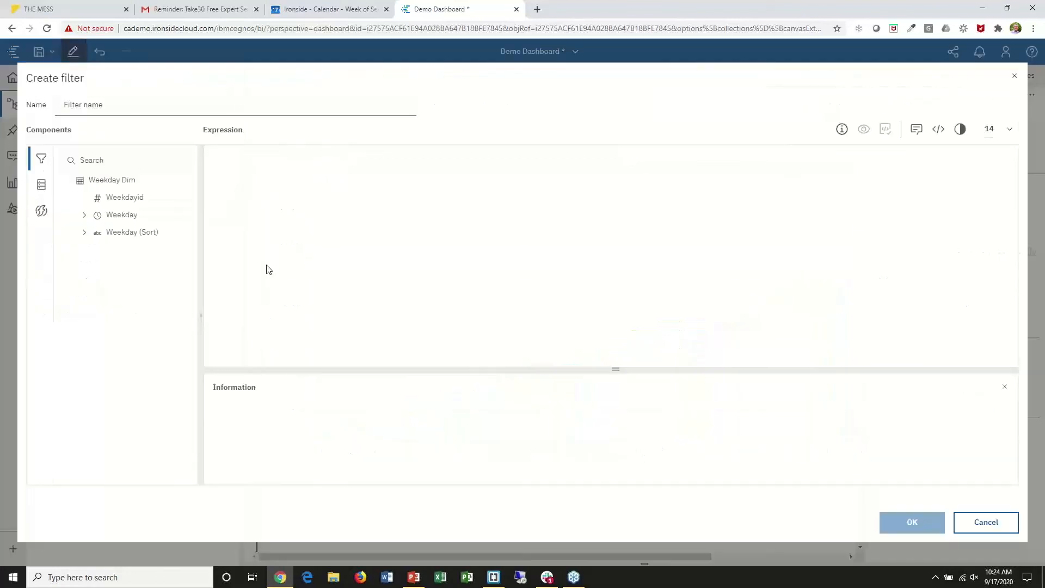
double_click(175, 108)
triple_click(175, 108)
type("Midweek")
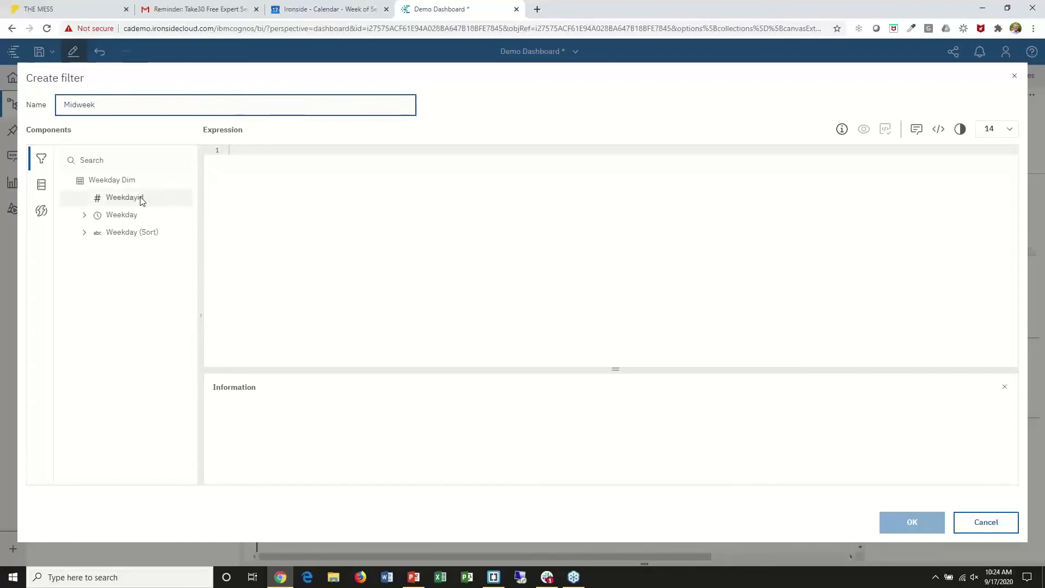
Step: Define the filter expression as WEEKDAYID in ( 2 , 3 , 4 ) and save the filter
left_click_drag(139, 197, 273, 179)
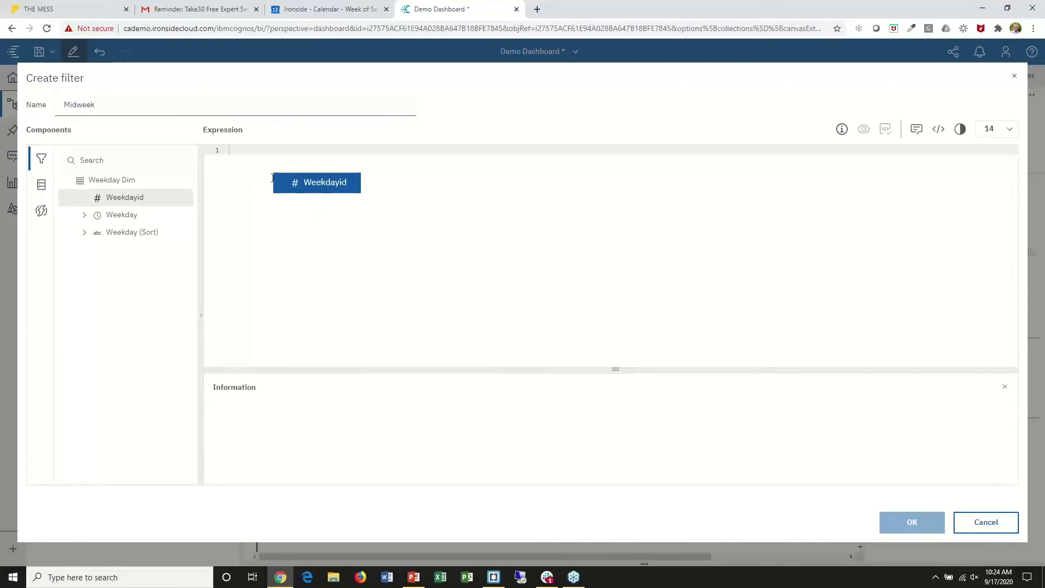
left_click_drag(393, 211, 411, 214)
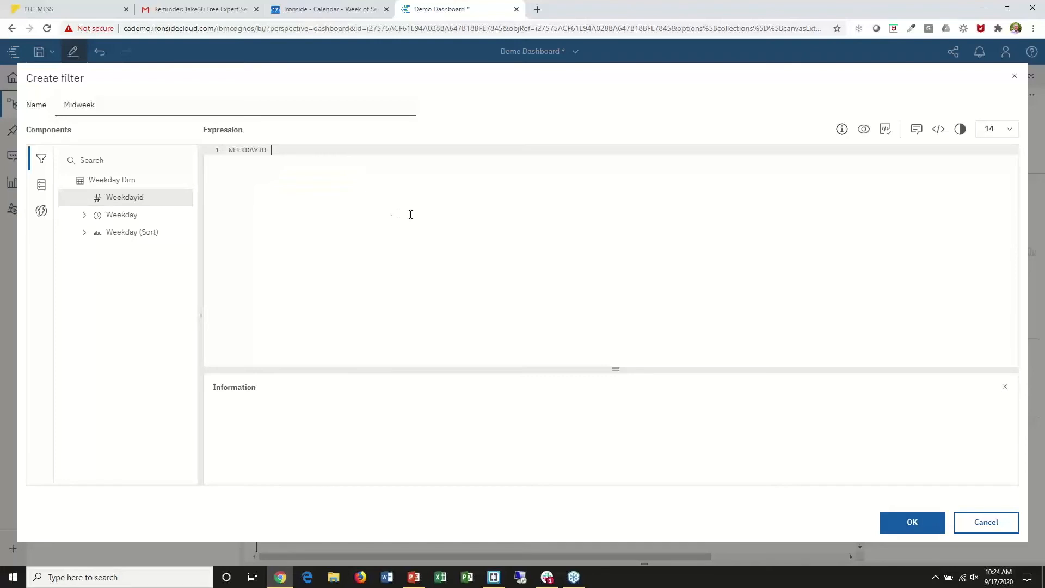
type("in ( ")
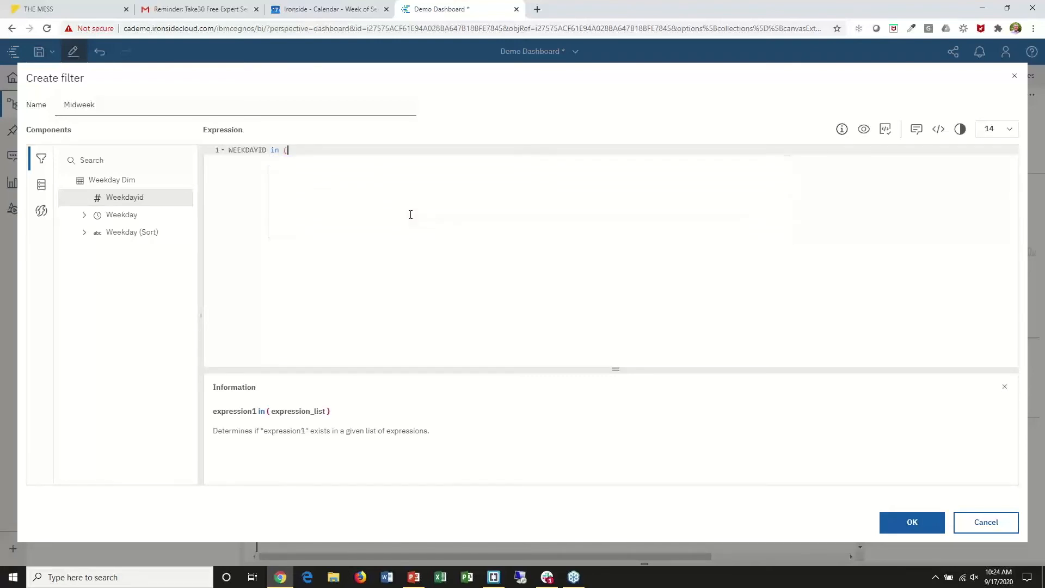
type("2 , 3 , 4 )")
left_click(909, 524)
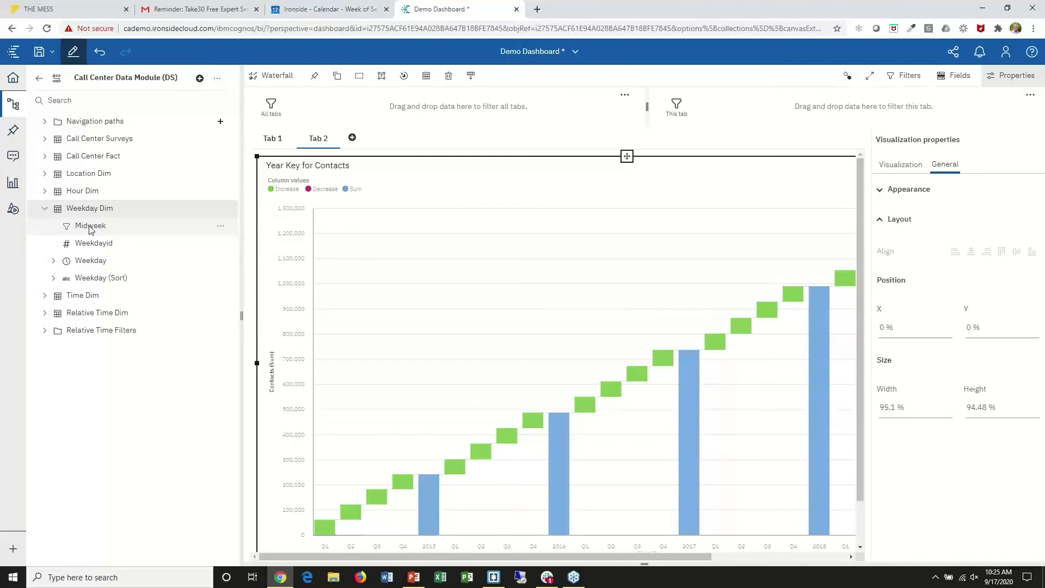
Step: Apply the Midweek filter to the waterfall chart as a local filter
mouse_move(90, 229)
left_mouse_down()
mouse_move(239, 225)
mouse_move(296, 200)
mouse_move(347, 250)
mouse_move(380, 105)
mouse_move(325, 105)
mouse_move(777, 106)
mouse_move(616, 158)
mouse_move(3, 255)
mouse_move(79, 227)
left_mouse_up()
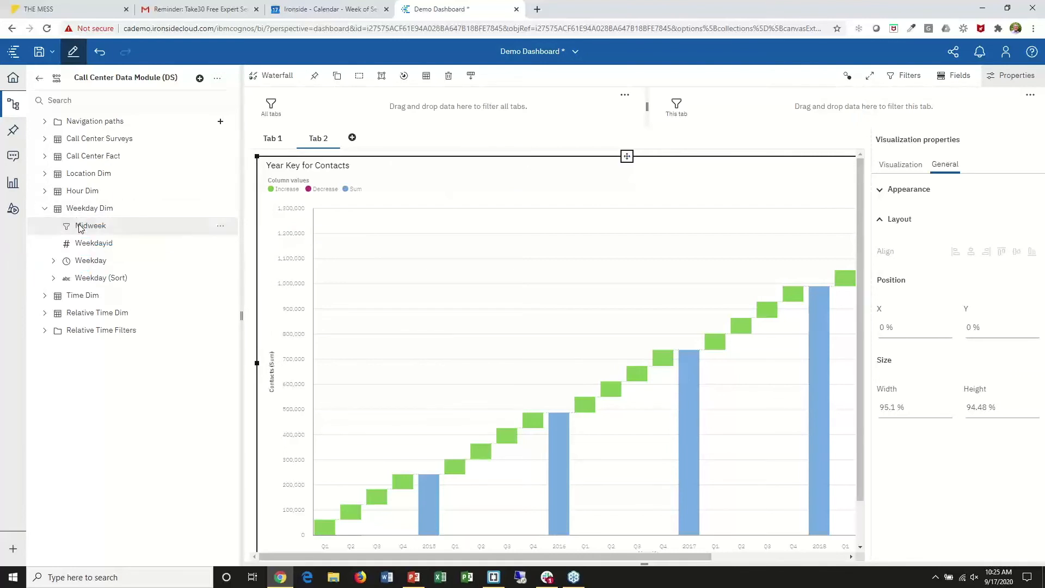
left_click(961, 76)
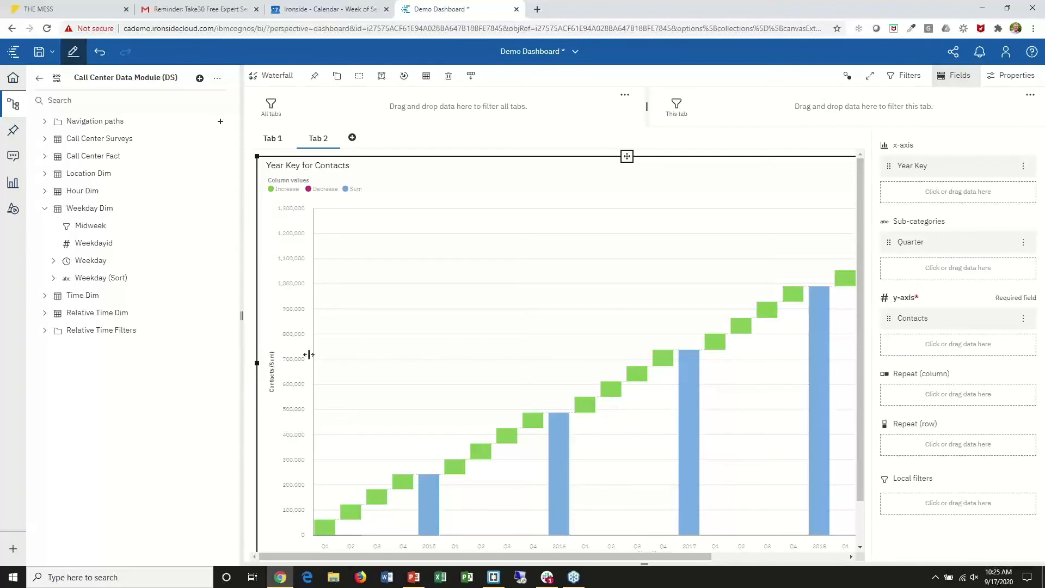
left_click_drag(98, 231, 901, 507)
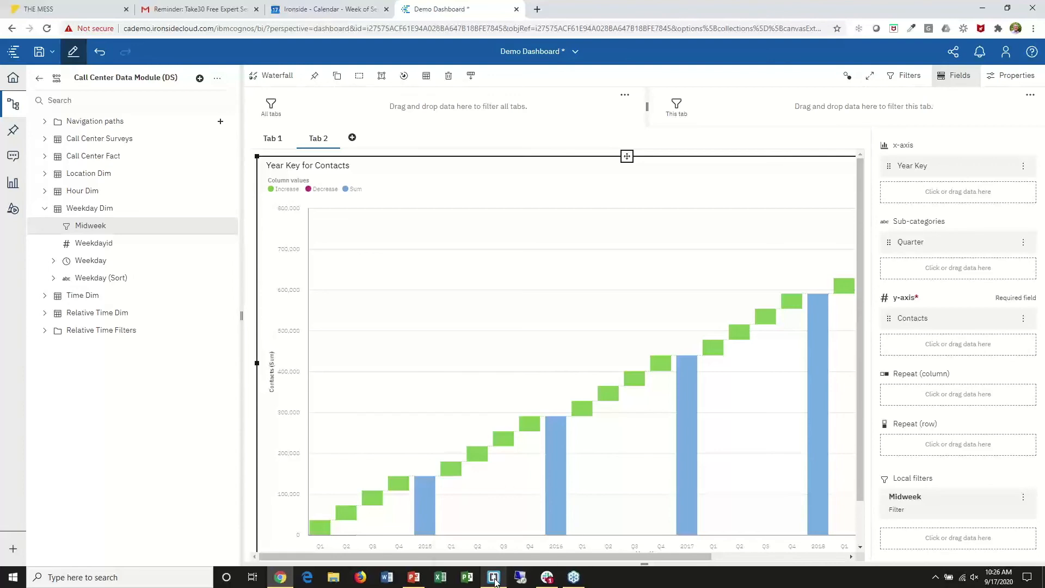
Step: Switch to PowerPoint, start the slide show from the Dashboard Demo slide and advance to the Q&A slide
left_click(413, 581)
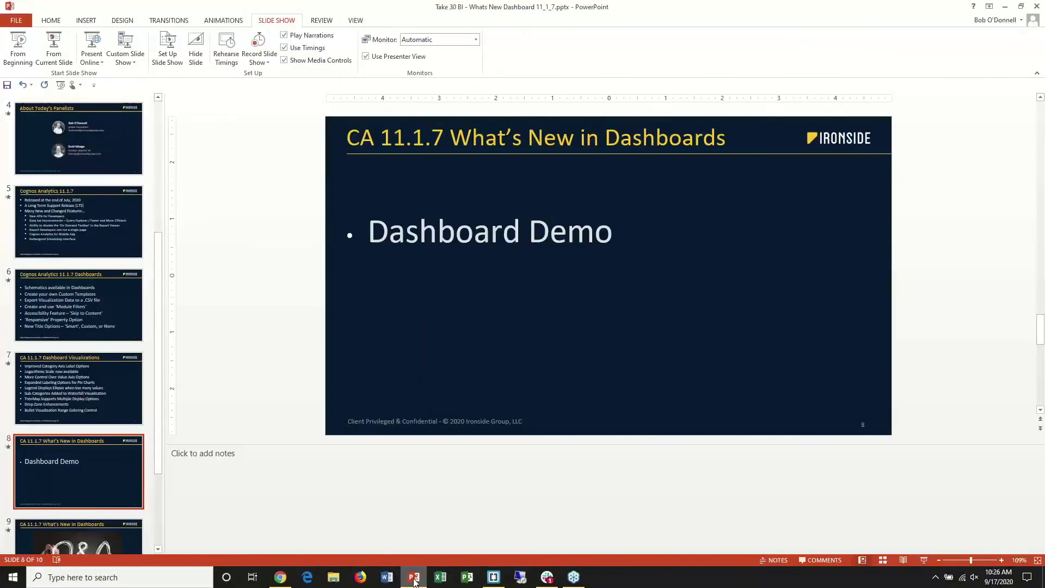
left_click(58, 49)
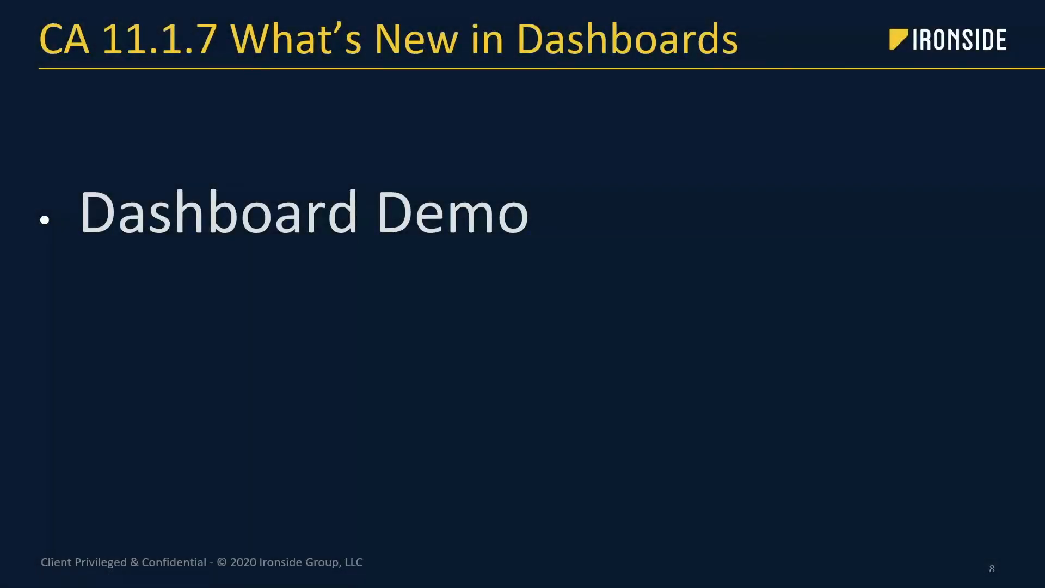
key("Right")
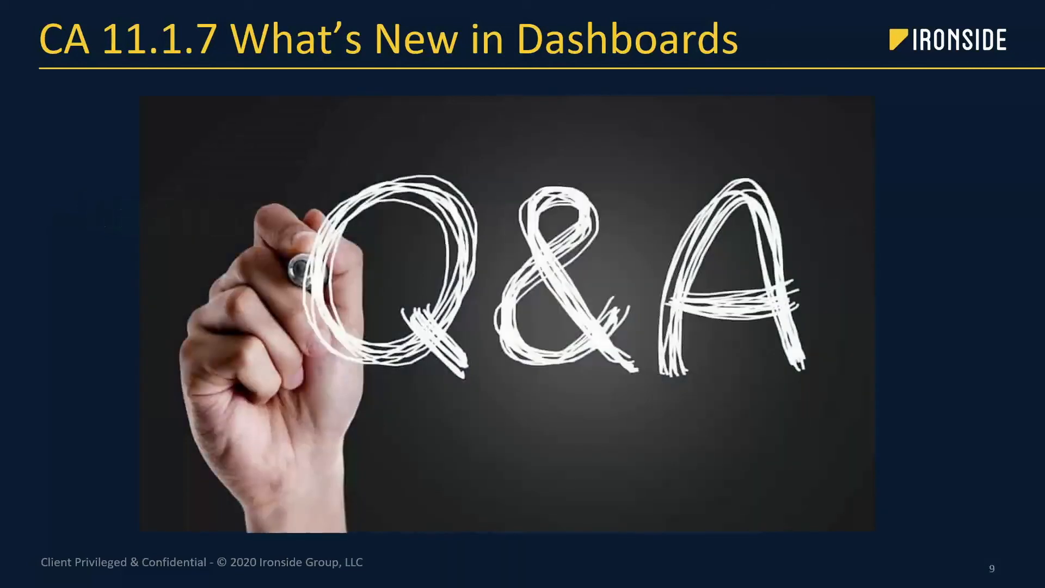